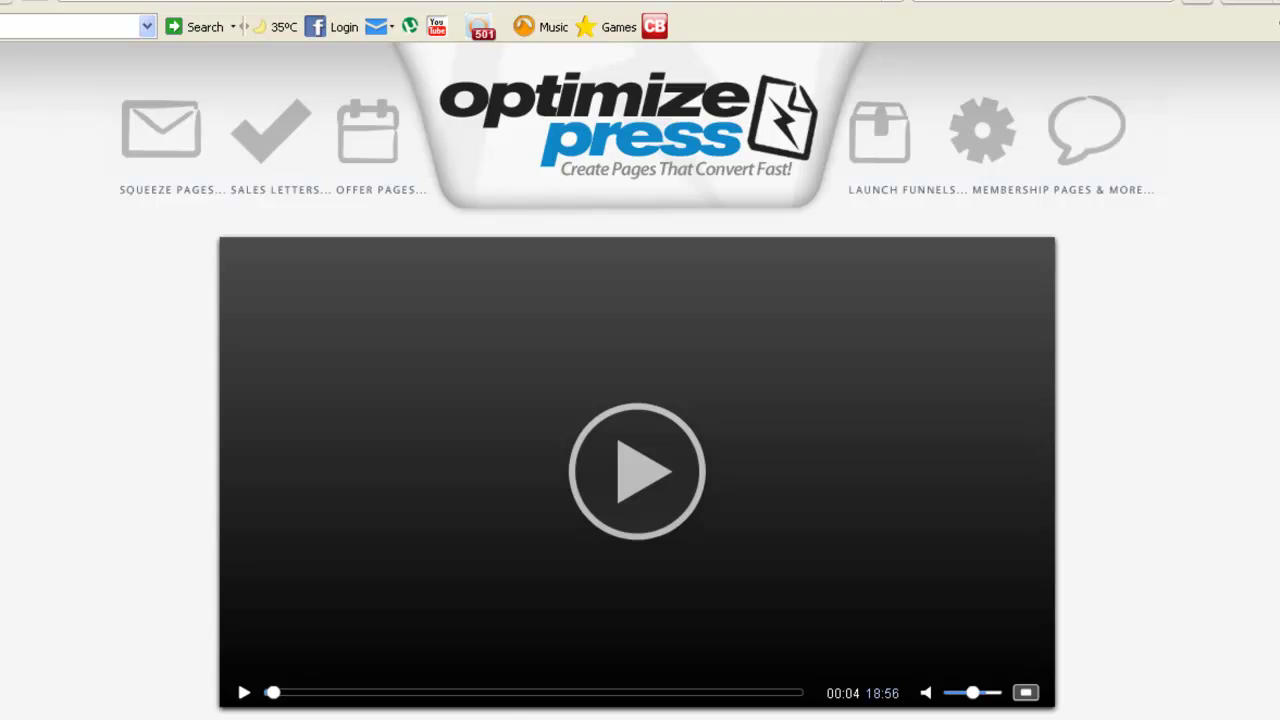
# Step: Review the OptimizePress sales page down to its feature list, order section and pricing
pyautogui.scroll(-3, 694, 443)
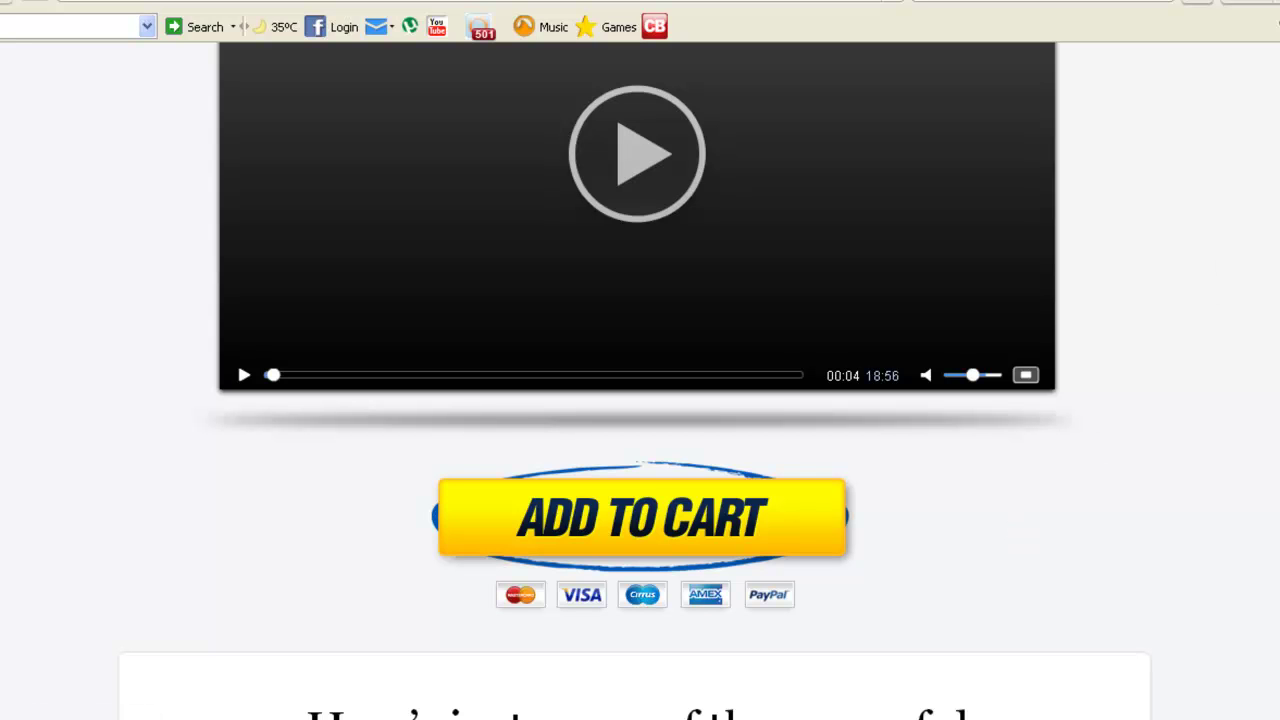
pyautogui.scroll(-15, 640, 400)
pyautogui.scroll(3, 640, 400)
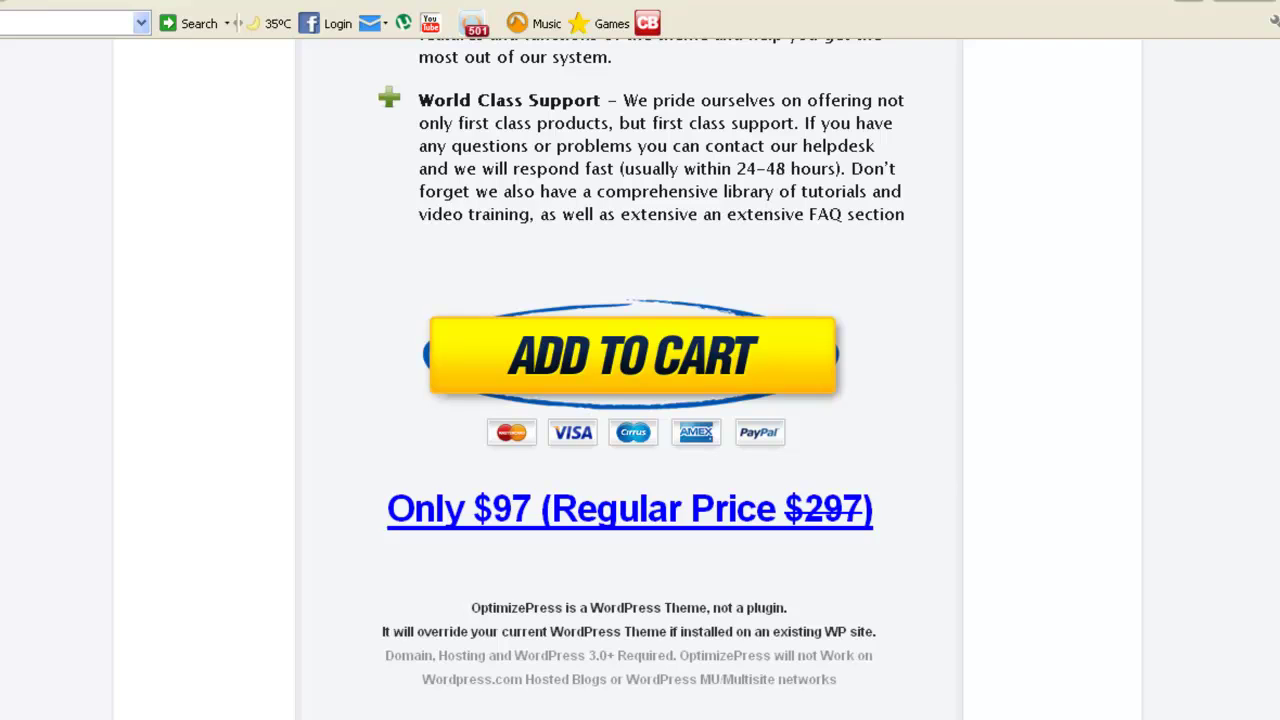
# Step: Switch to the OptimizePress members area and examine its download, site licensing and training quick links
pyautogui.hotkey('ctrl', 'Tab')
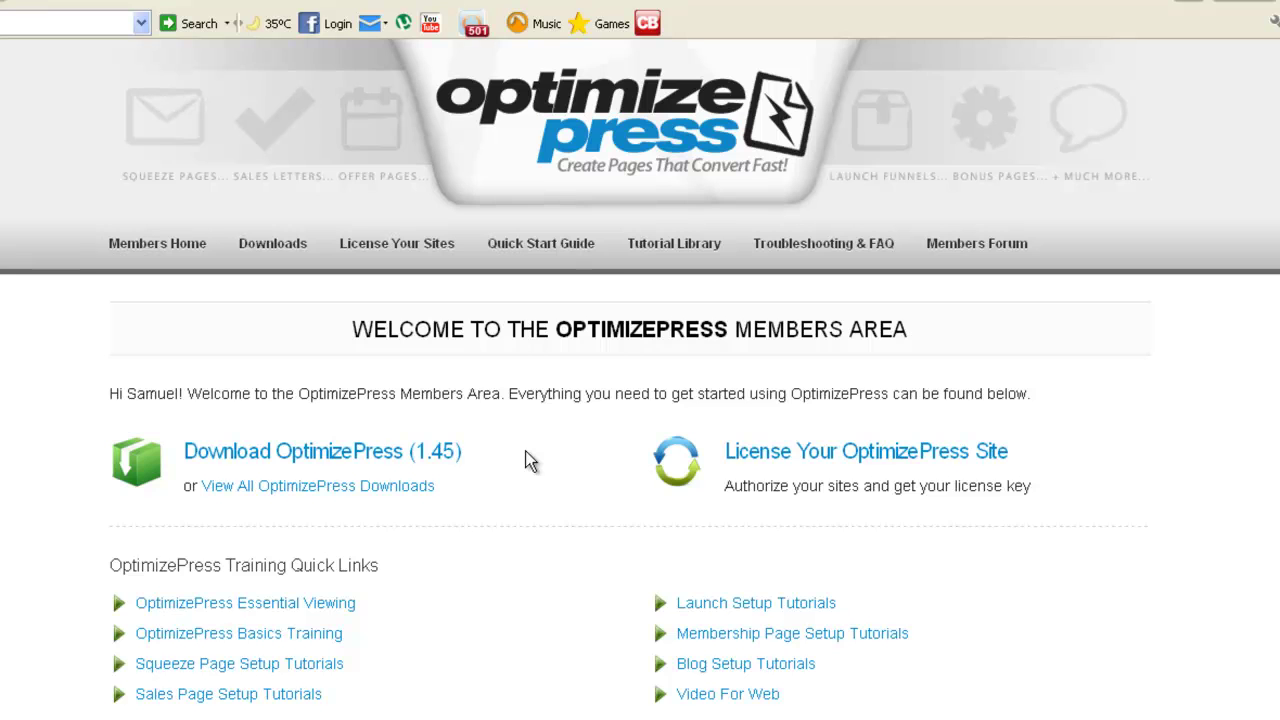
pyautogui.scroll(-3, 530, 461)
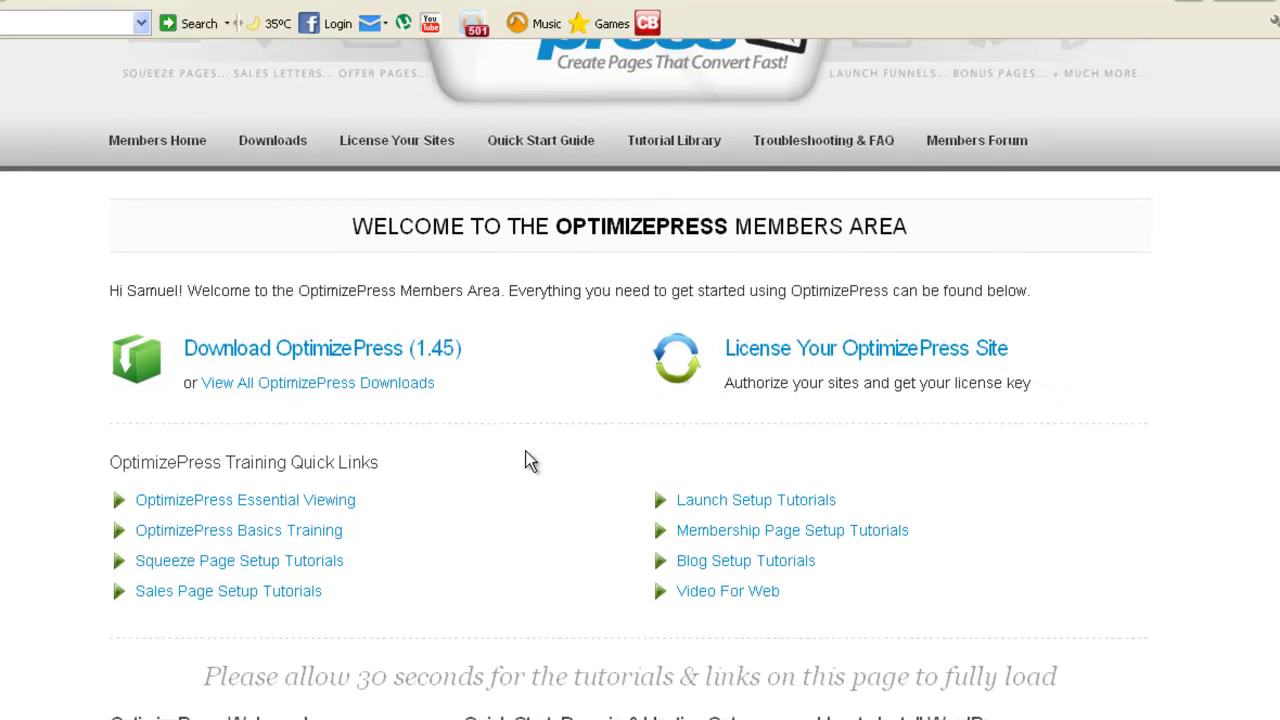
pyautogui.scroll(-2, 530, 461)
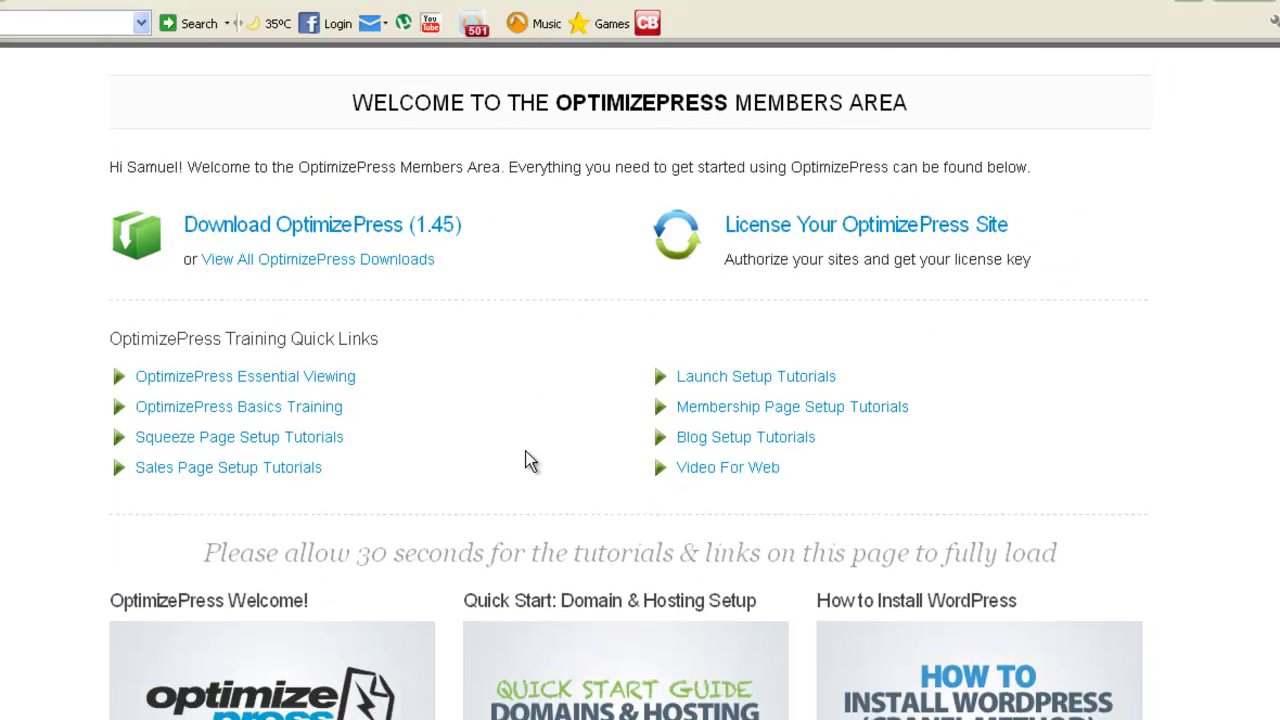
pyautogui.scroll(-1, 530, 461)
pyautogui.scroll(-2, 530, 461)
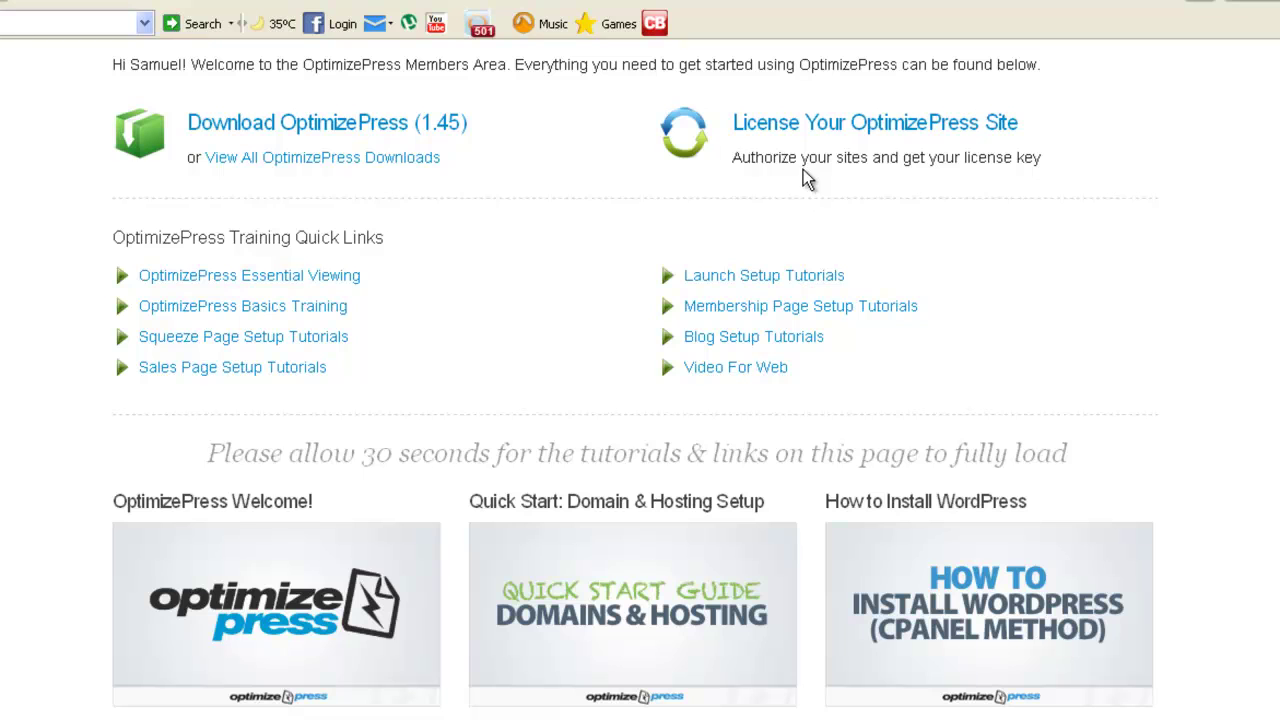
pyautogui.moveTo(729, 160); pyautogui.dragTo(981, 181)
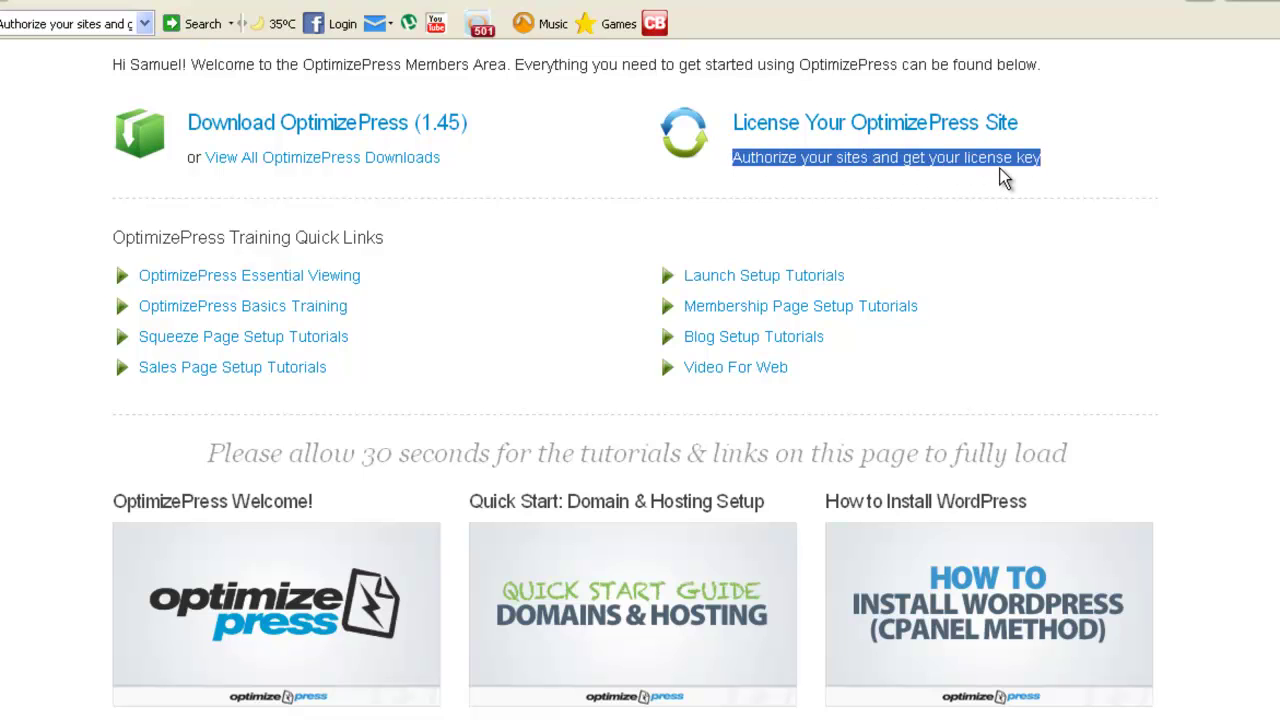
pyautogui.click(996, 172)
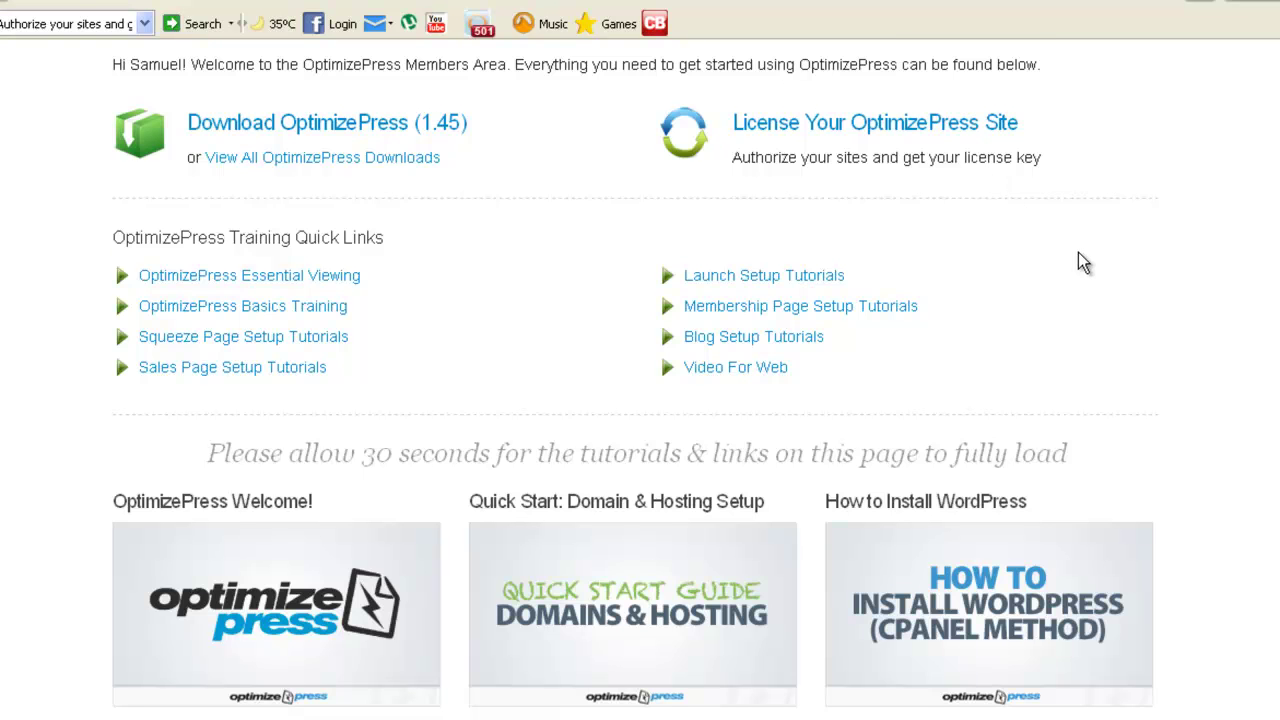
# Step: Browse the members area's tutorial videos, from installation and basics through the squeeze page and sales page setup sections
pyautogui.scroll(-1, 1078, 252)
pyautogui.scroll(-3, 1078, 252)
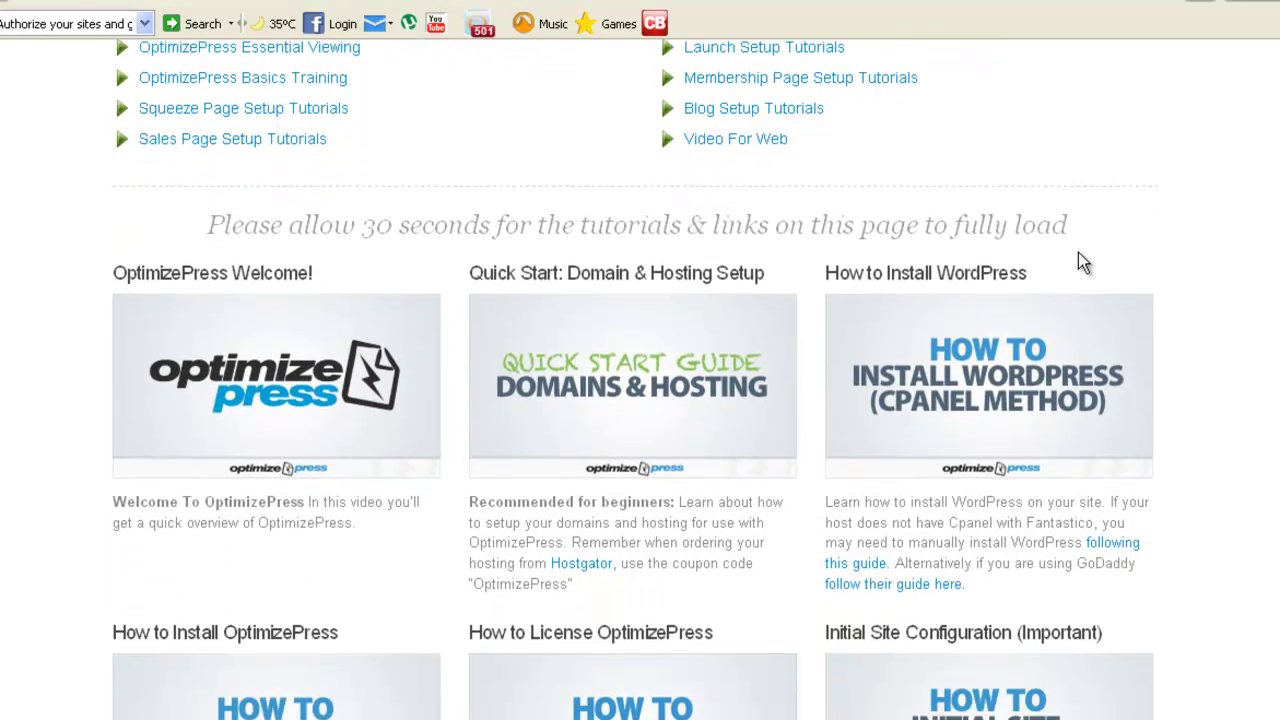
pyautogui.scroll(-1, 1078, 252)
pyautogui.scroll(-3, 1082, 262)
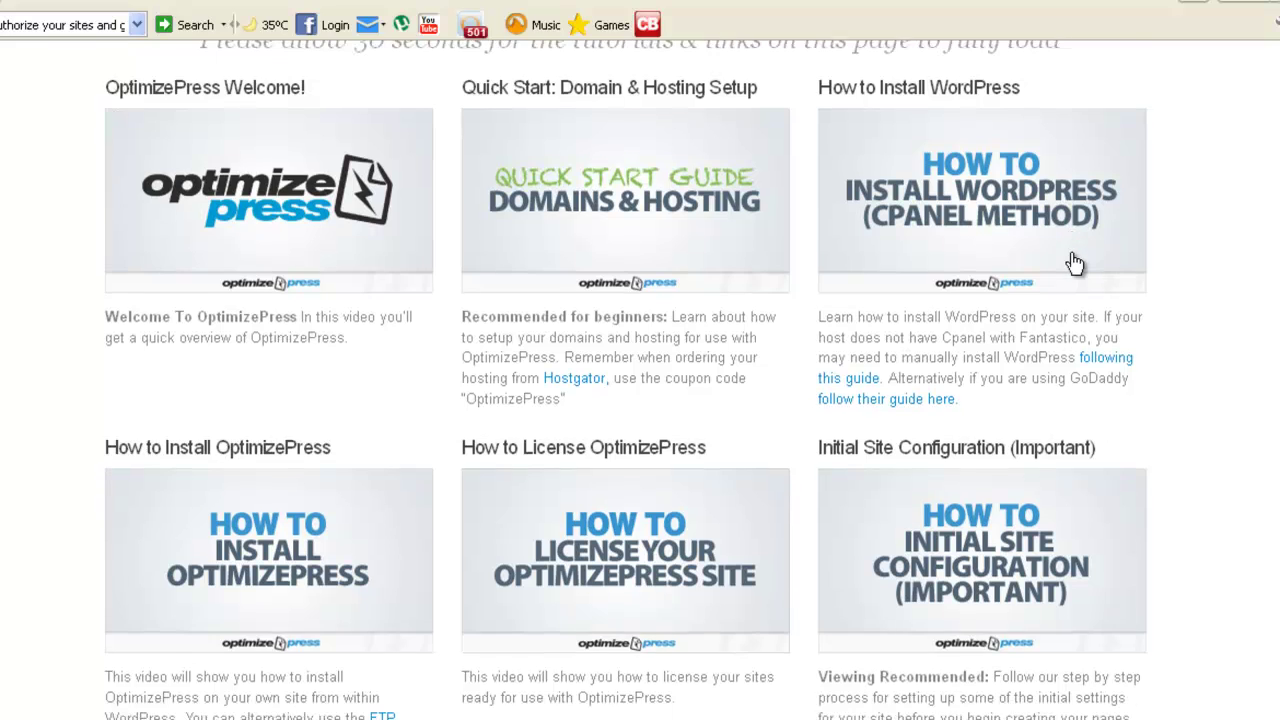
pyautogui.scroll(-5, 1075, 263)
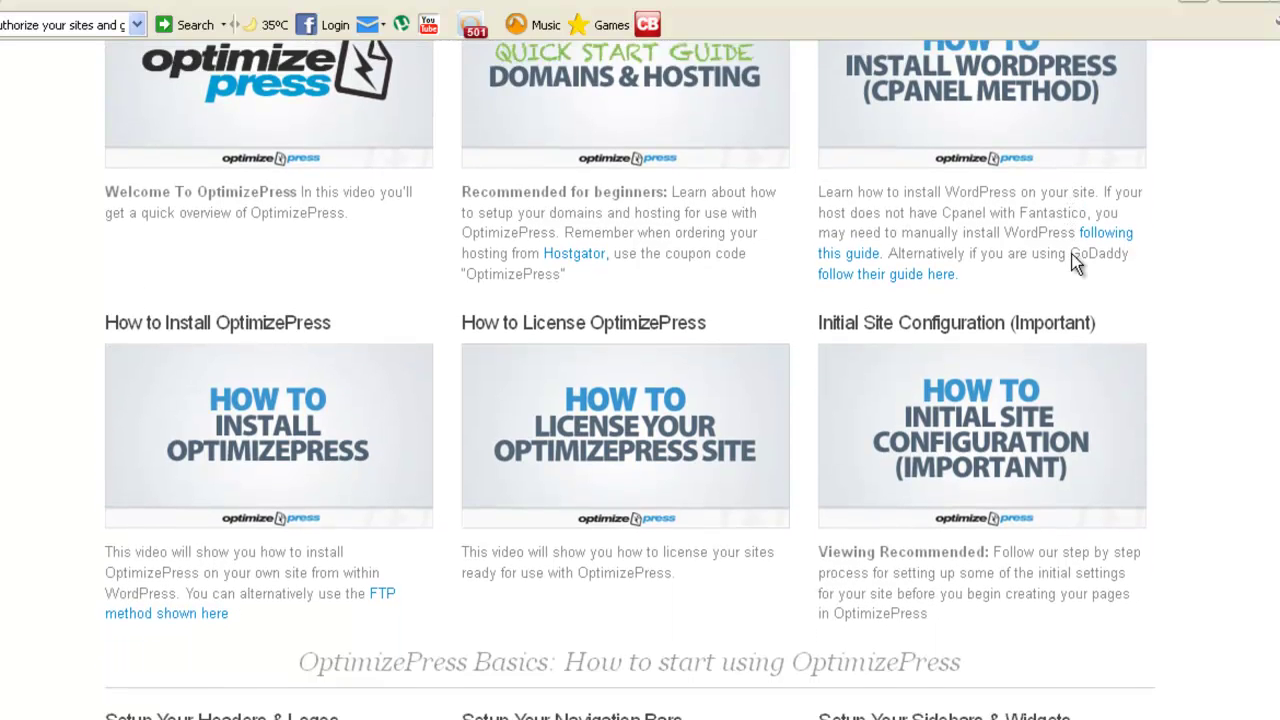
pyautogui.scroll(-5, 1075, 263)
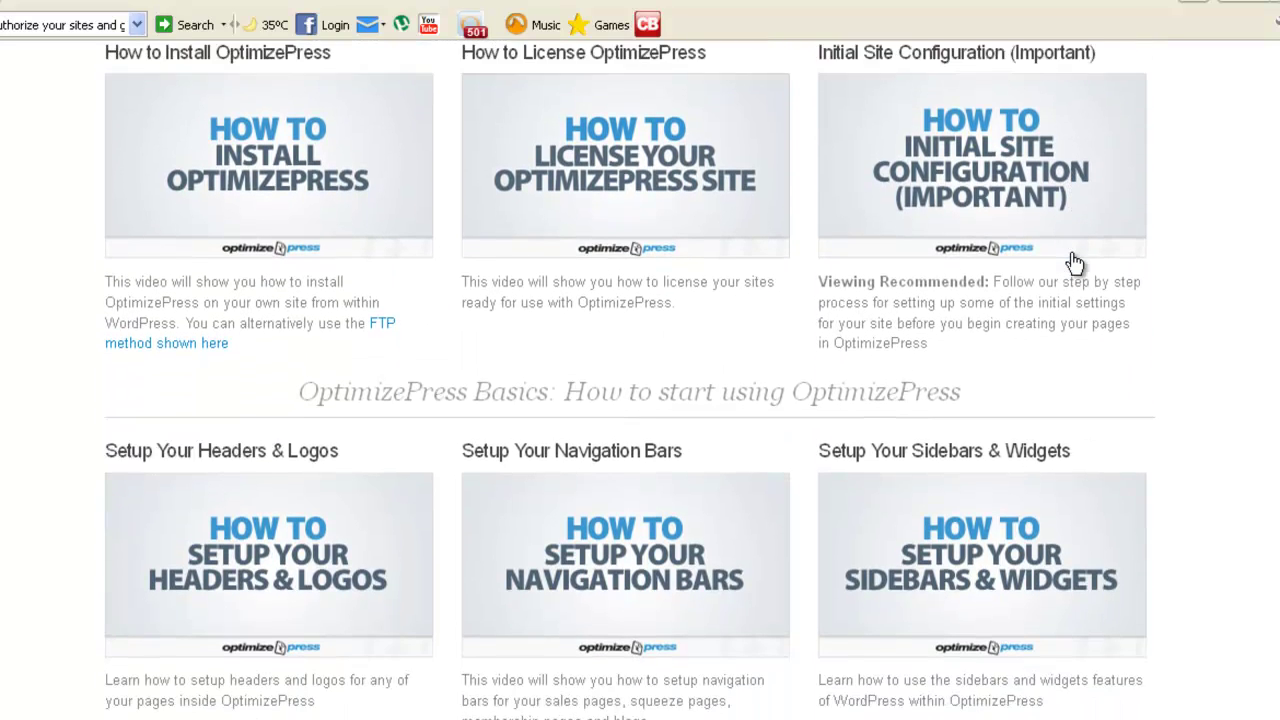
pyautogui.scroll(-5, 1075, 263)
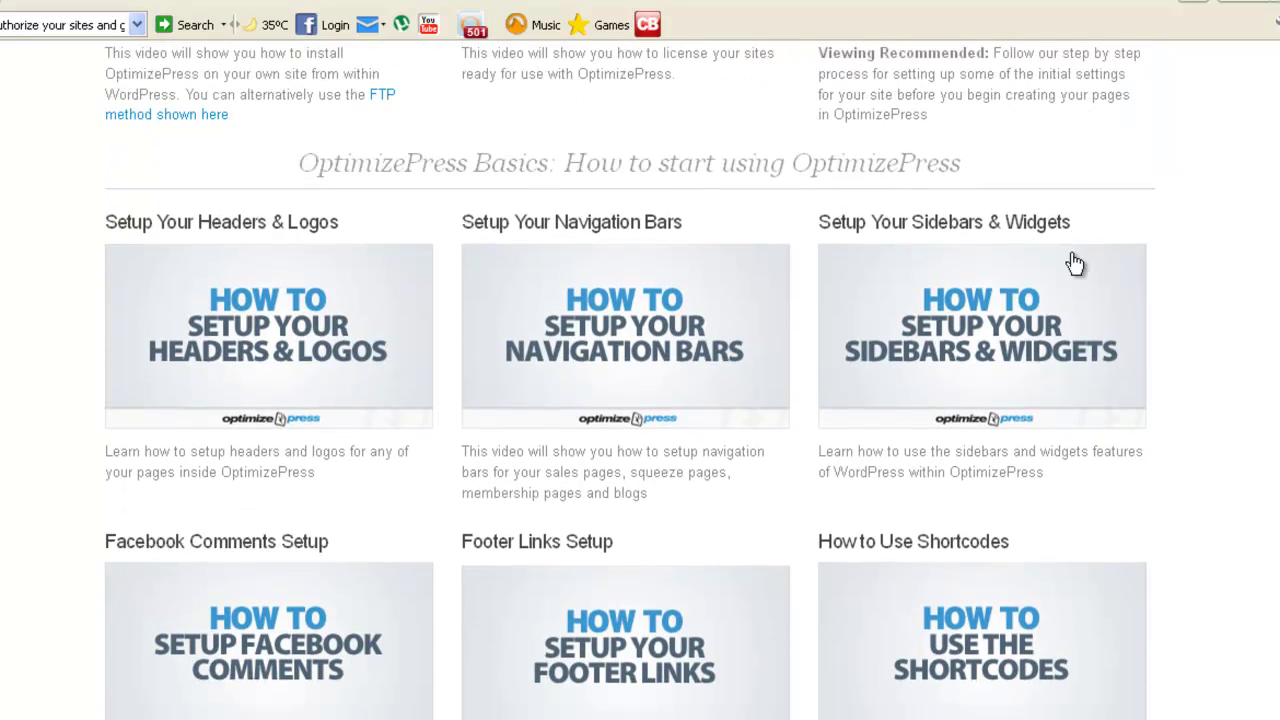
pyautogui.scroll(-3, 1075, 263)
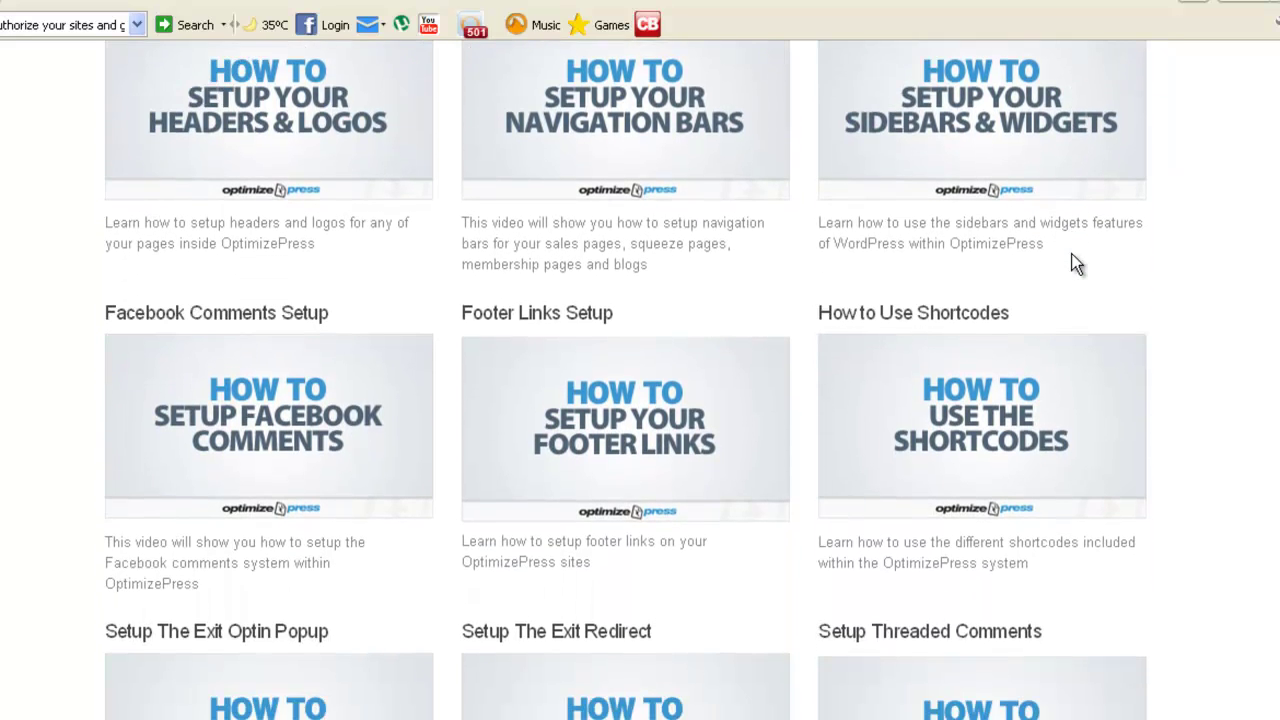
pyautogui.scroll(-3, 1076, 263)
pyautogui.scroll(-6, 1076, 263)
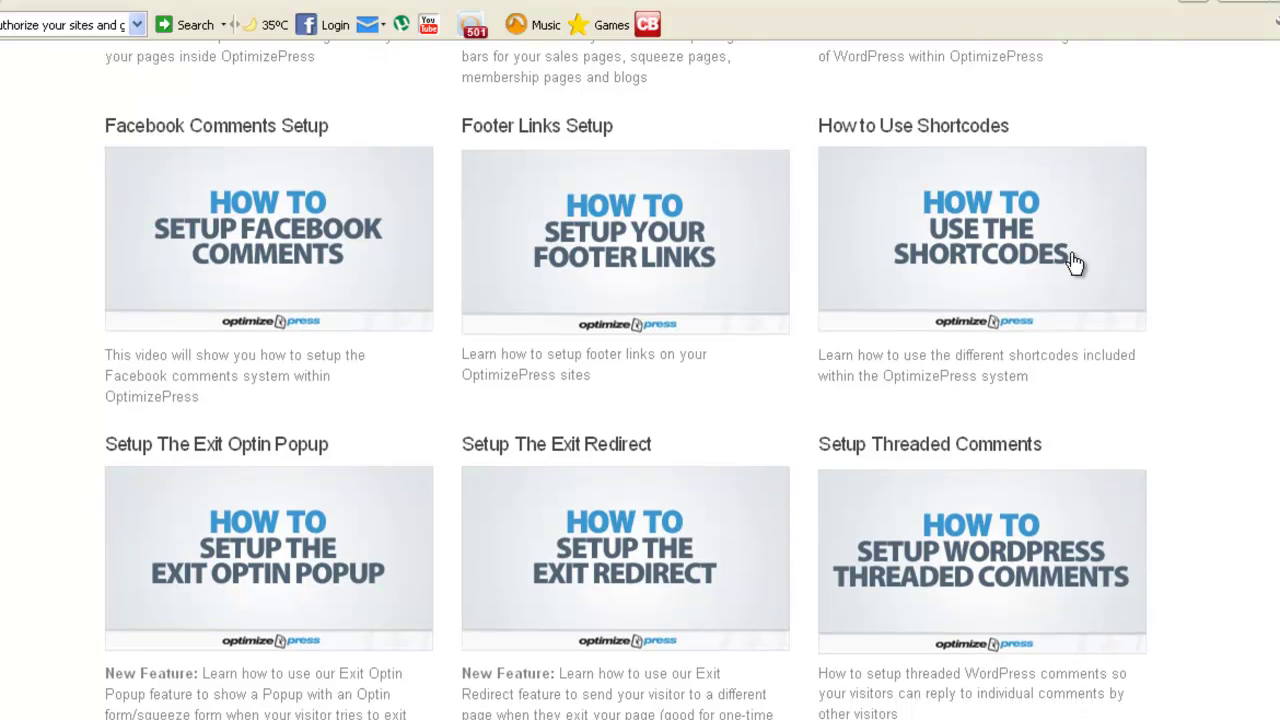
pyautogui.scroll(-5, 1076, 263)
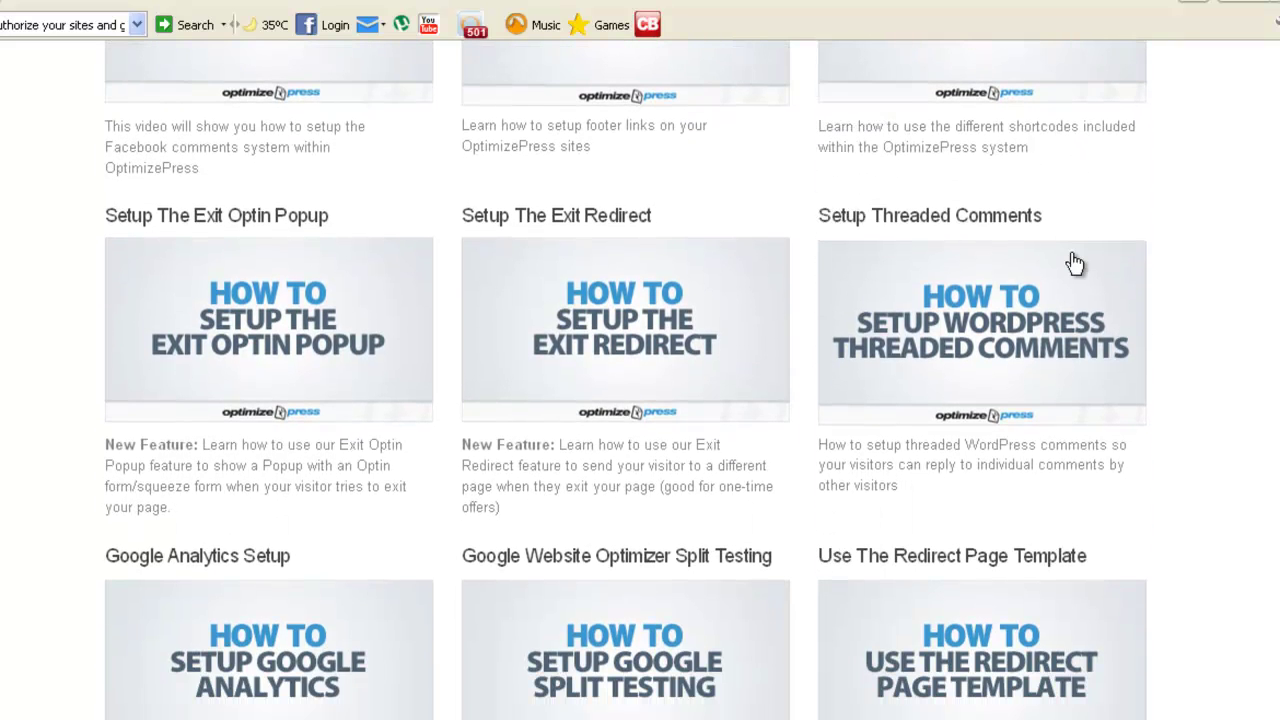
pyautogui.scroll(-8, 1076, 263)
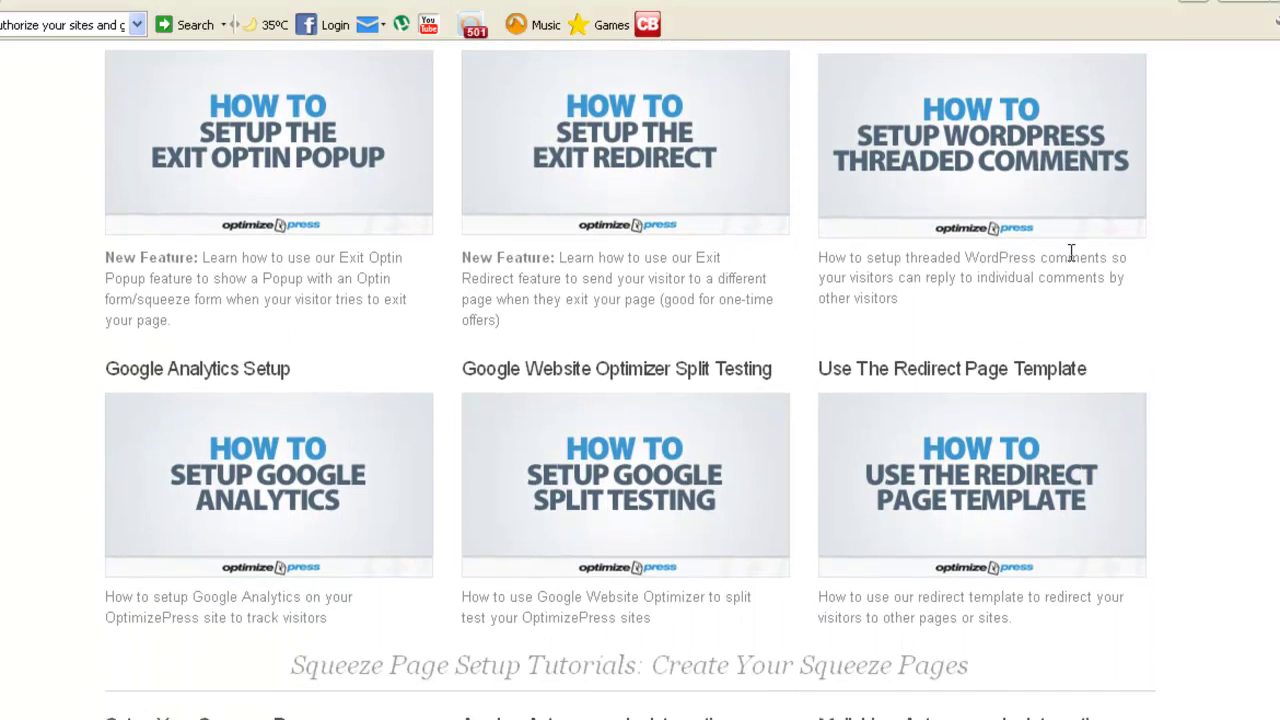
pyautogui.scroll(-4, 1076, 263)
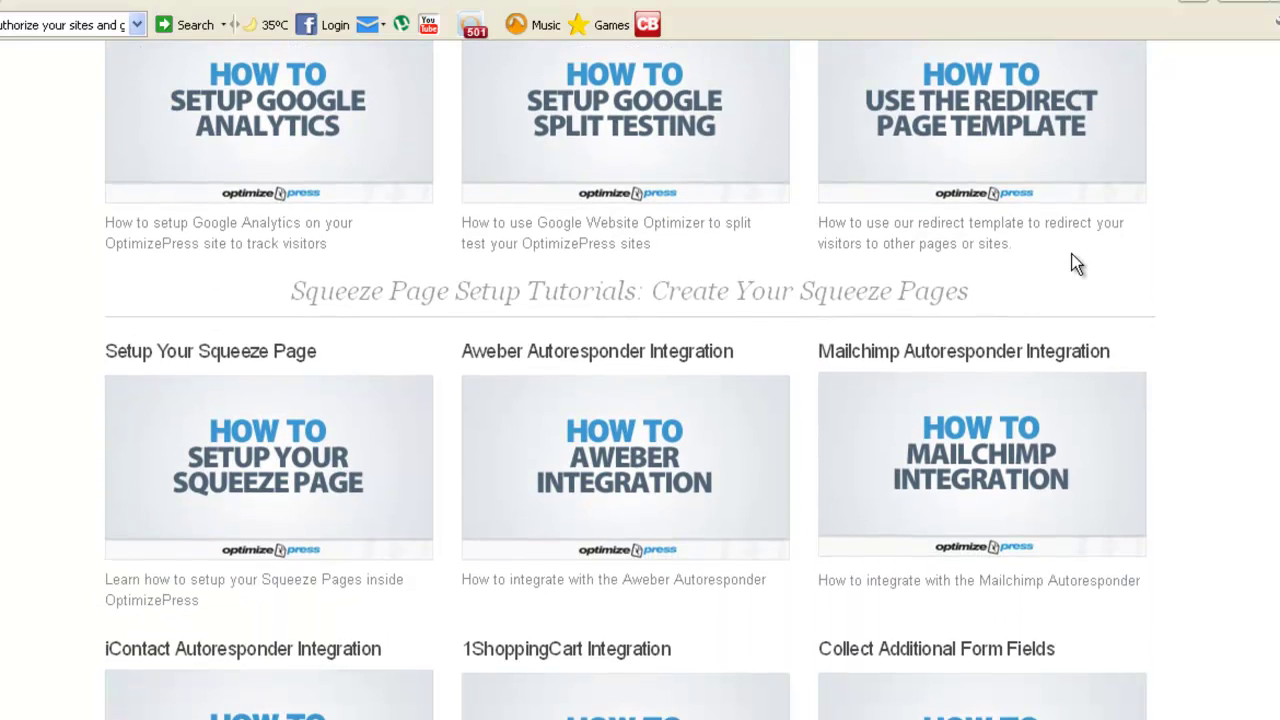
pyautogui.scroll(-8, 1076, 263)
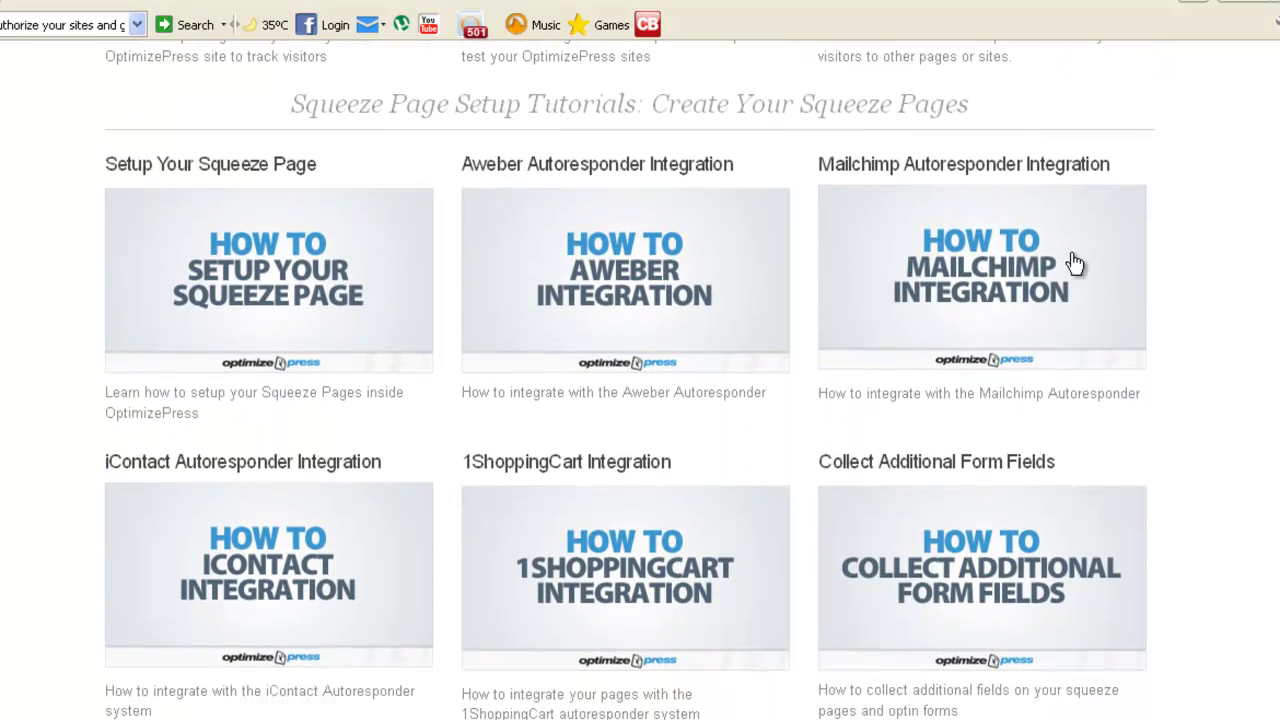
pyautogui.scroll(-1, 1074, 263)
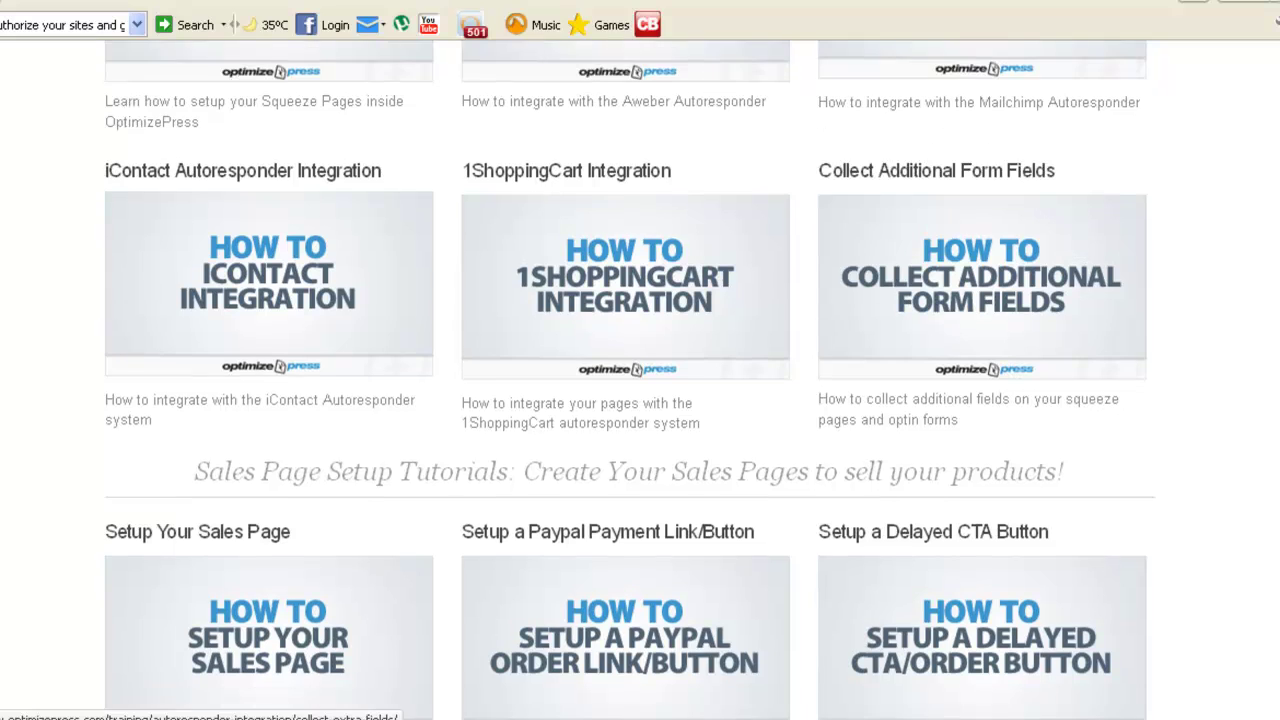
# Step: Open the License Your Sites page and review the instructions for entering domains
pyautogui.scroll(15, 640, 380)
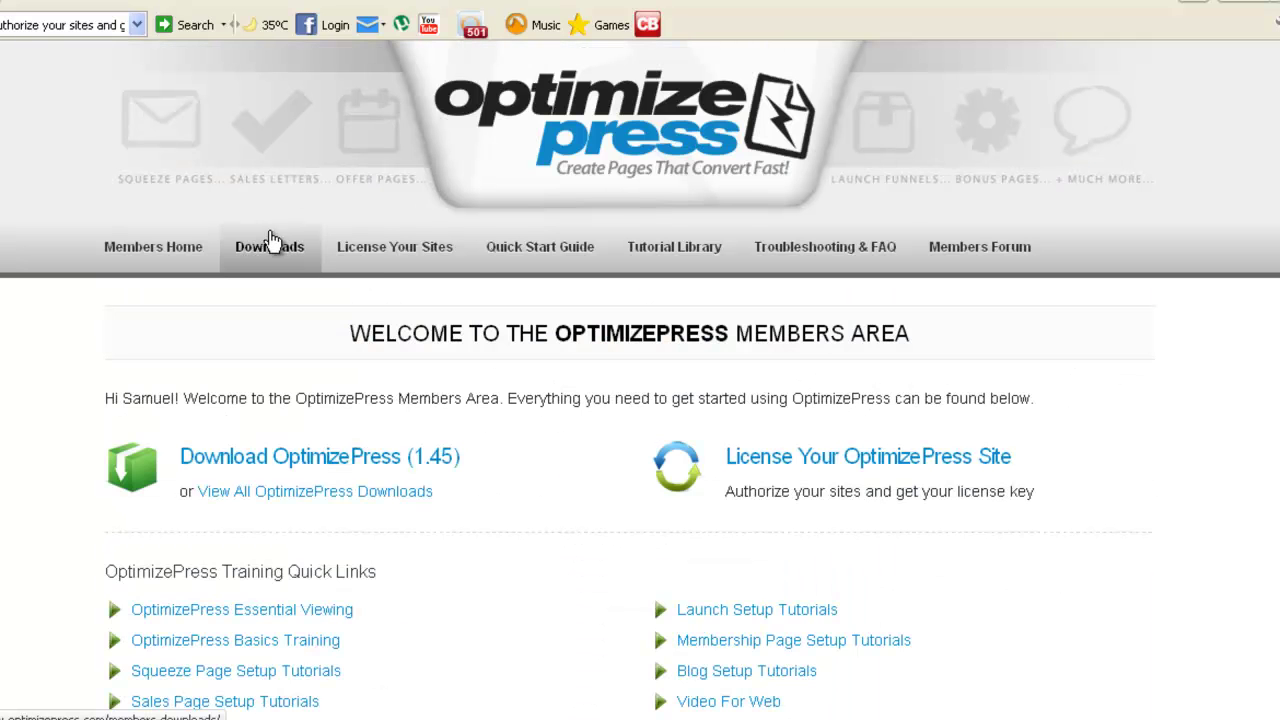
pyautogui.click(393, 258)
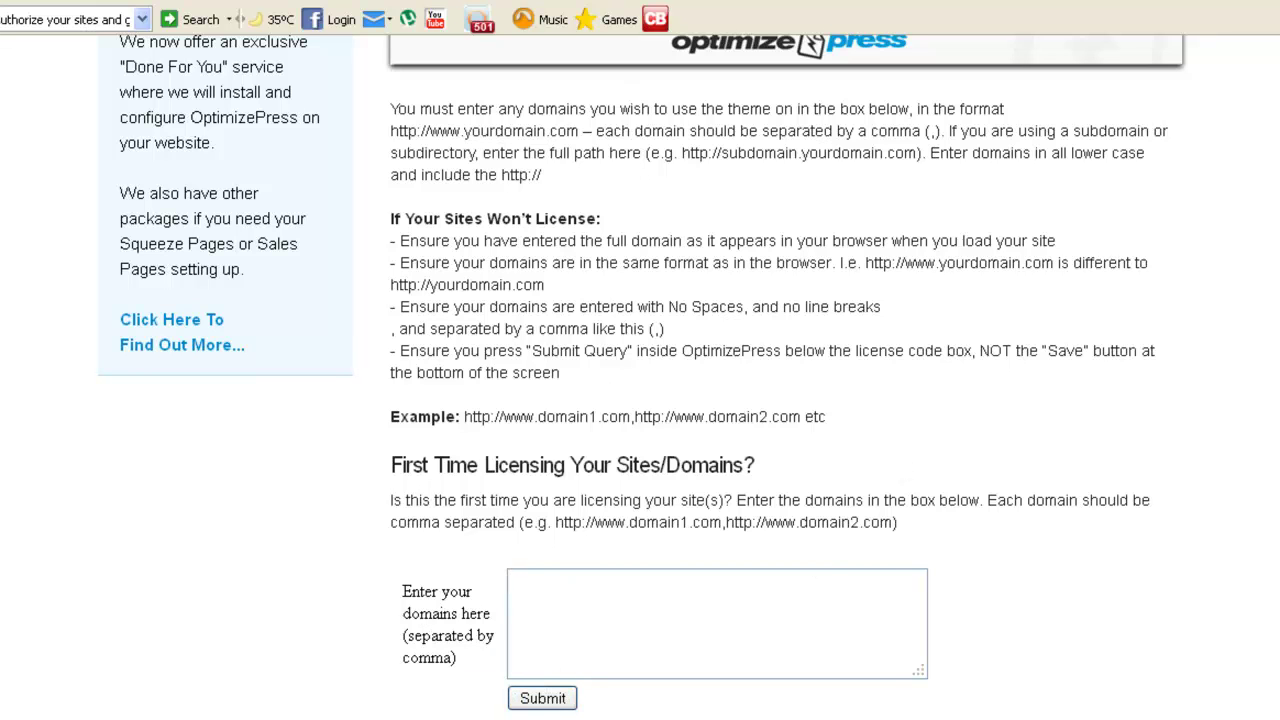
pyautogui.scroll(10, 640, 377)
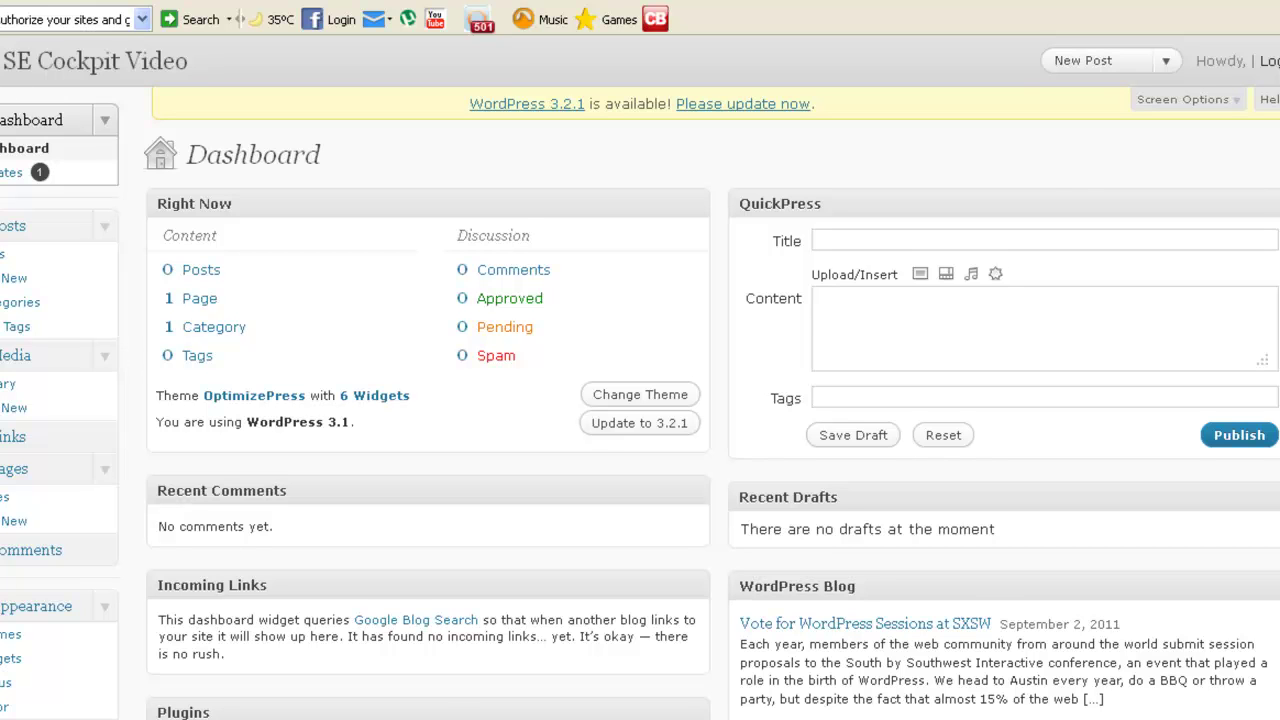
# Step: Open theme management in the WordPress dashboard of the SE Cockpit Video site and review the current and available themes
pyautogui.scroll(-2, 1065, 280)
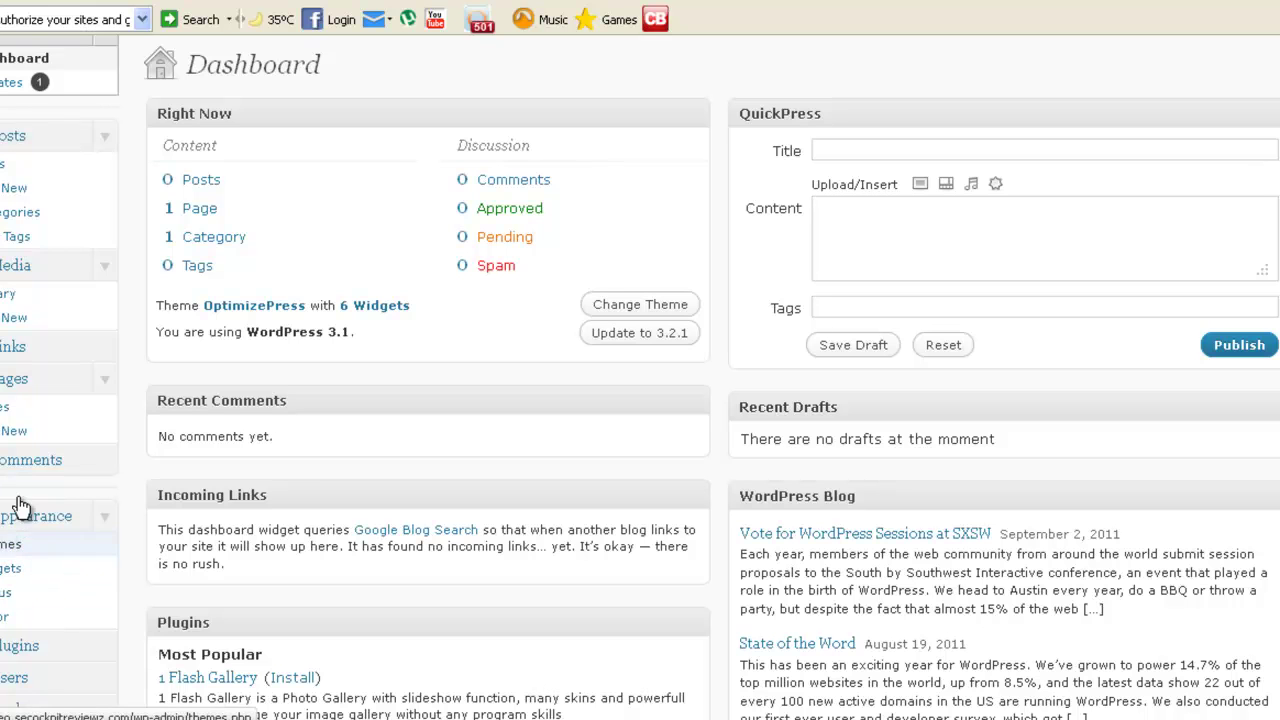
pyautogui.click(124, 543)
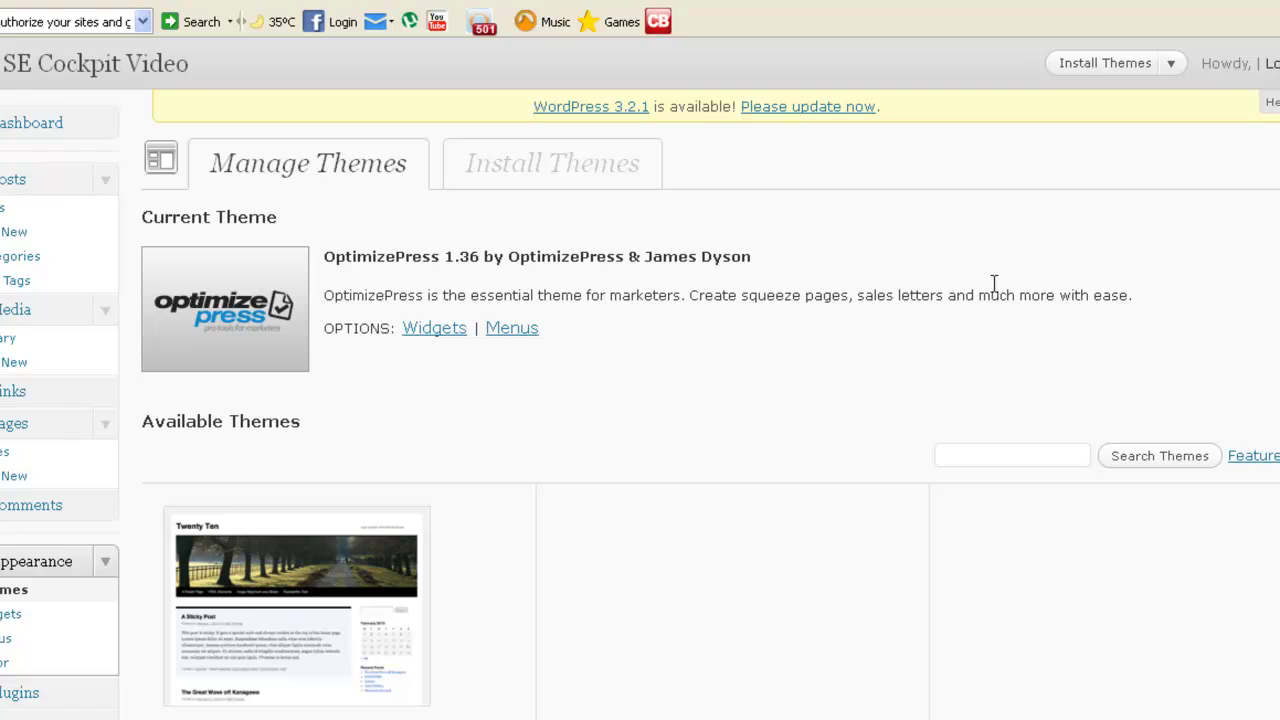
pyautogui.scroll(-10, 640, 375)
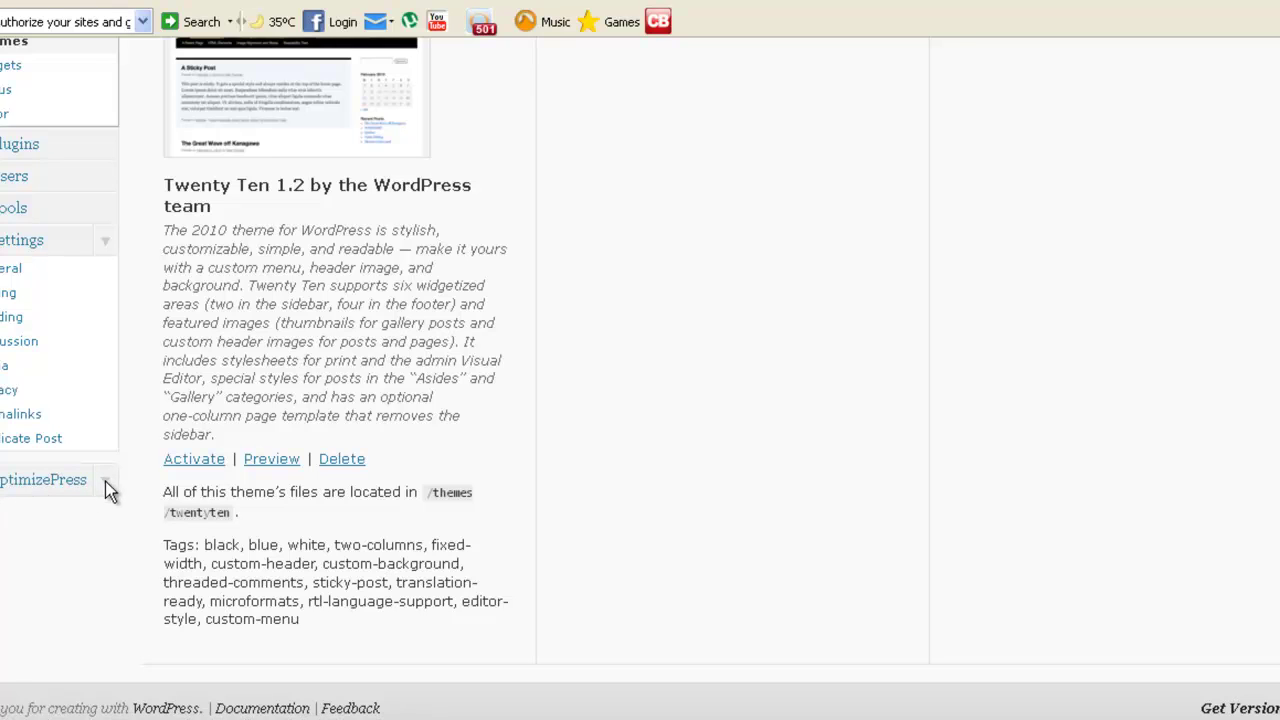
# Step: Open the OptimizePress General Settings and review the header, logo and hyperlink color options
pyautogui.click(105, 481)
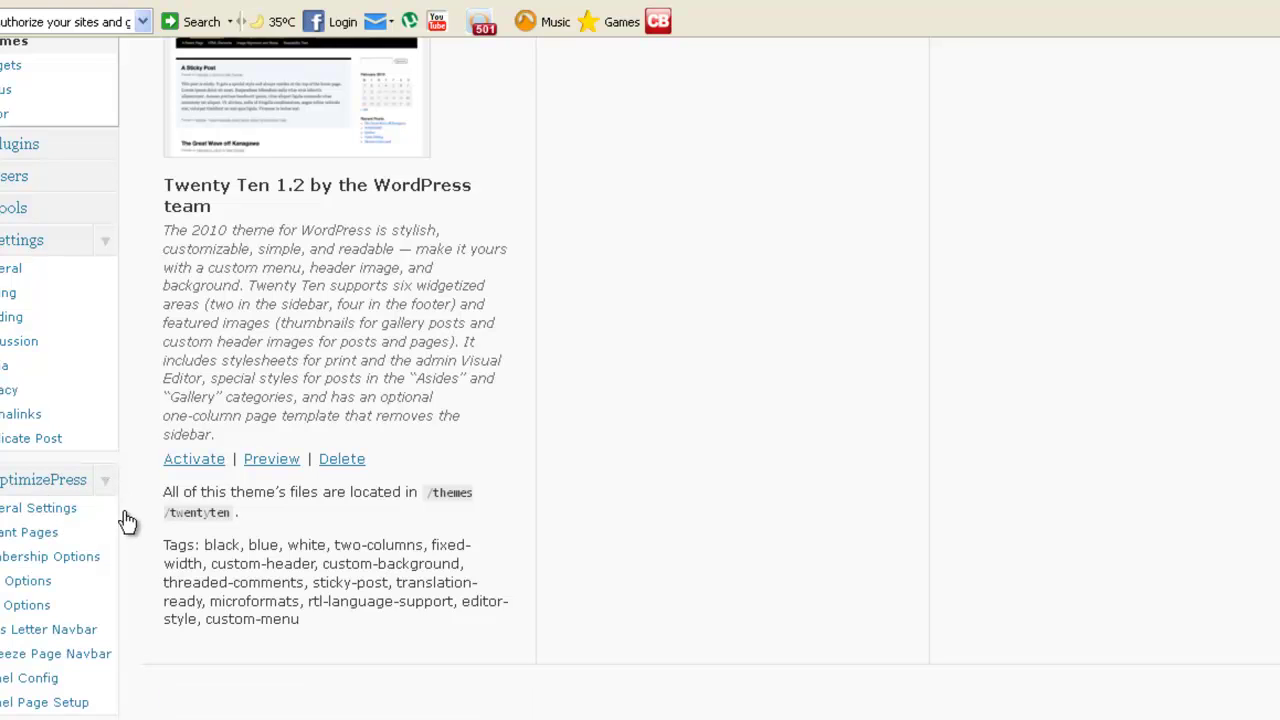
pyautogui.click(35, 482)
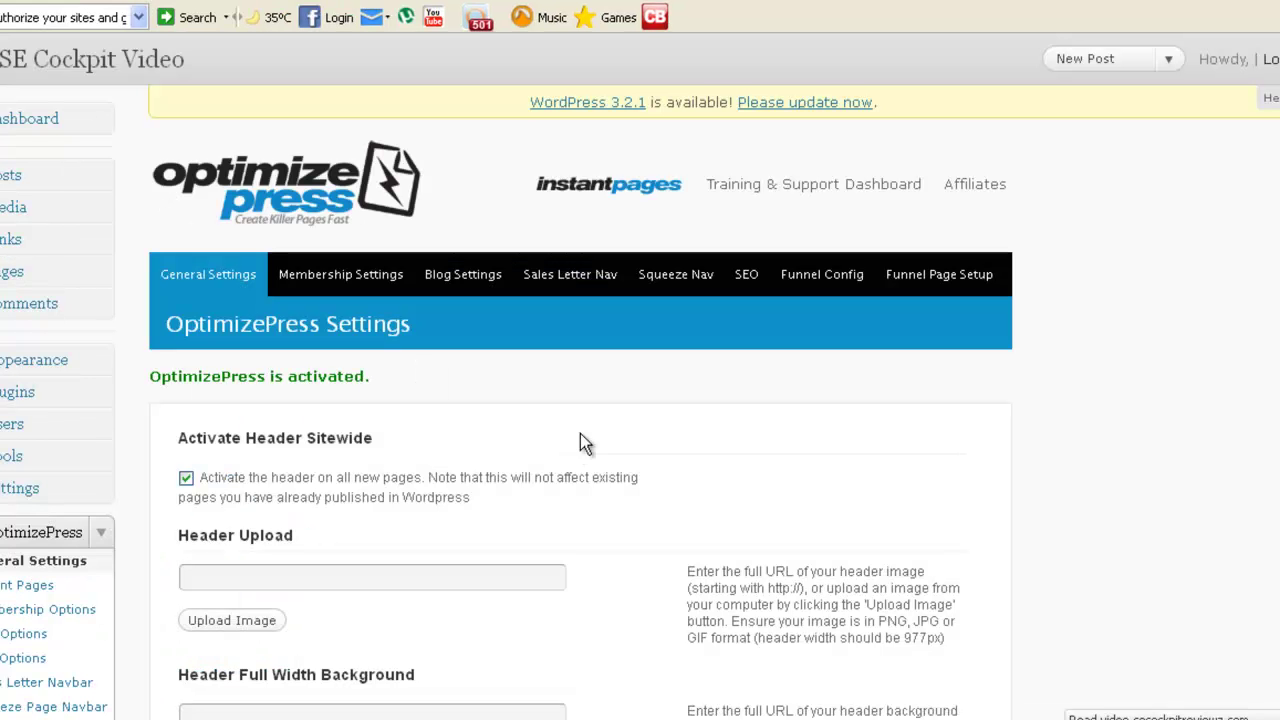
pyautogui.scroll(-1, 597, 437)
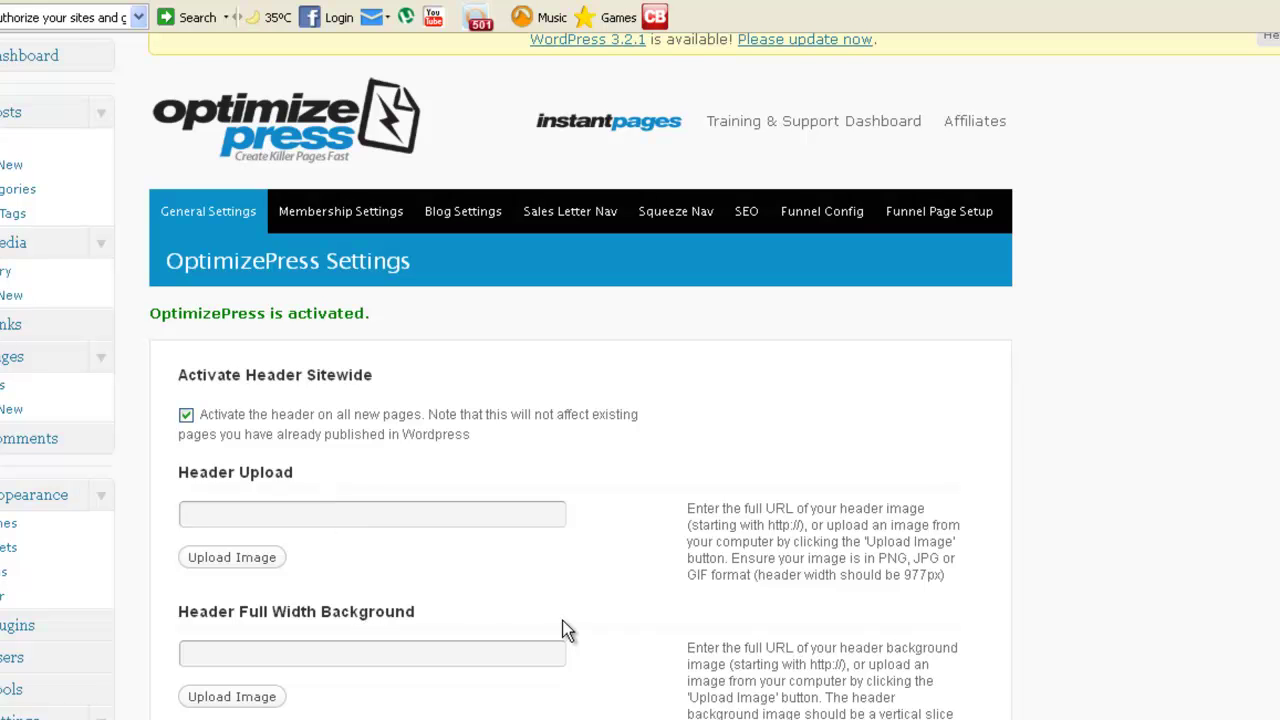
pyautogui.scroll(-5, 562, 628)
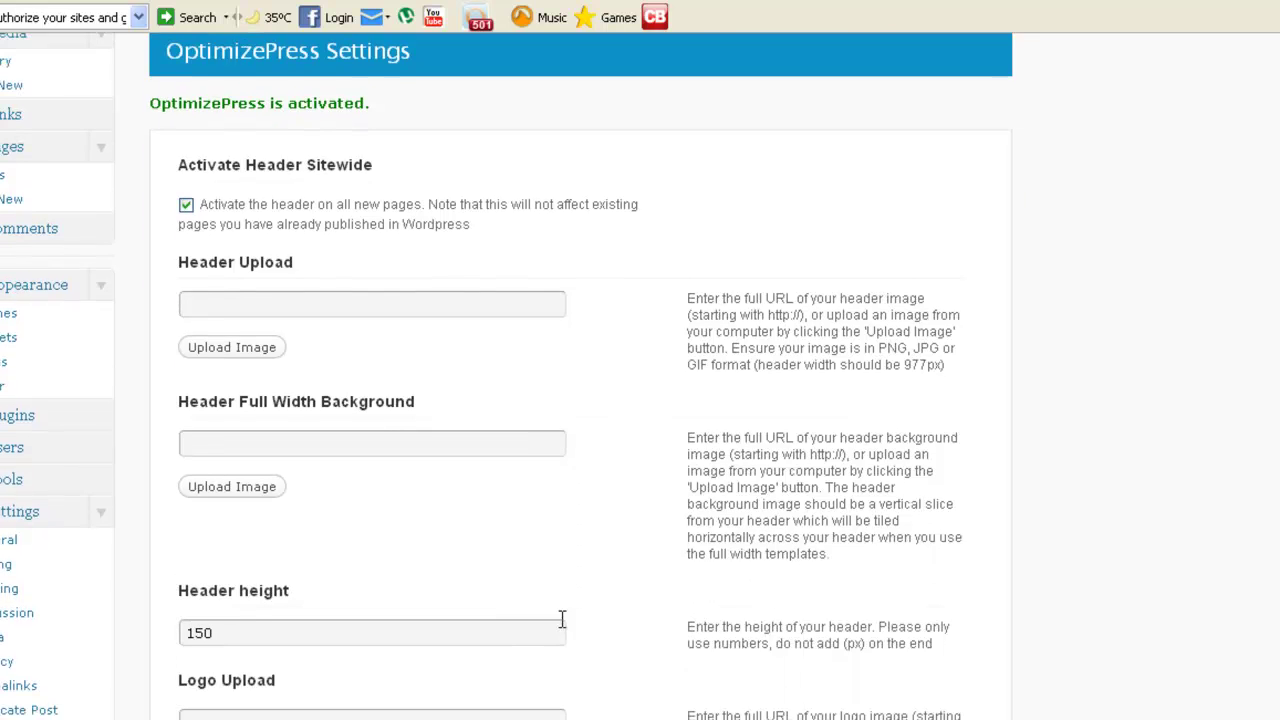
pyautogui.scroll(-9, 562, 624)
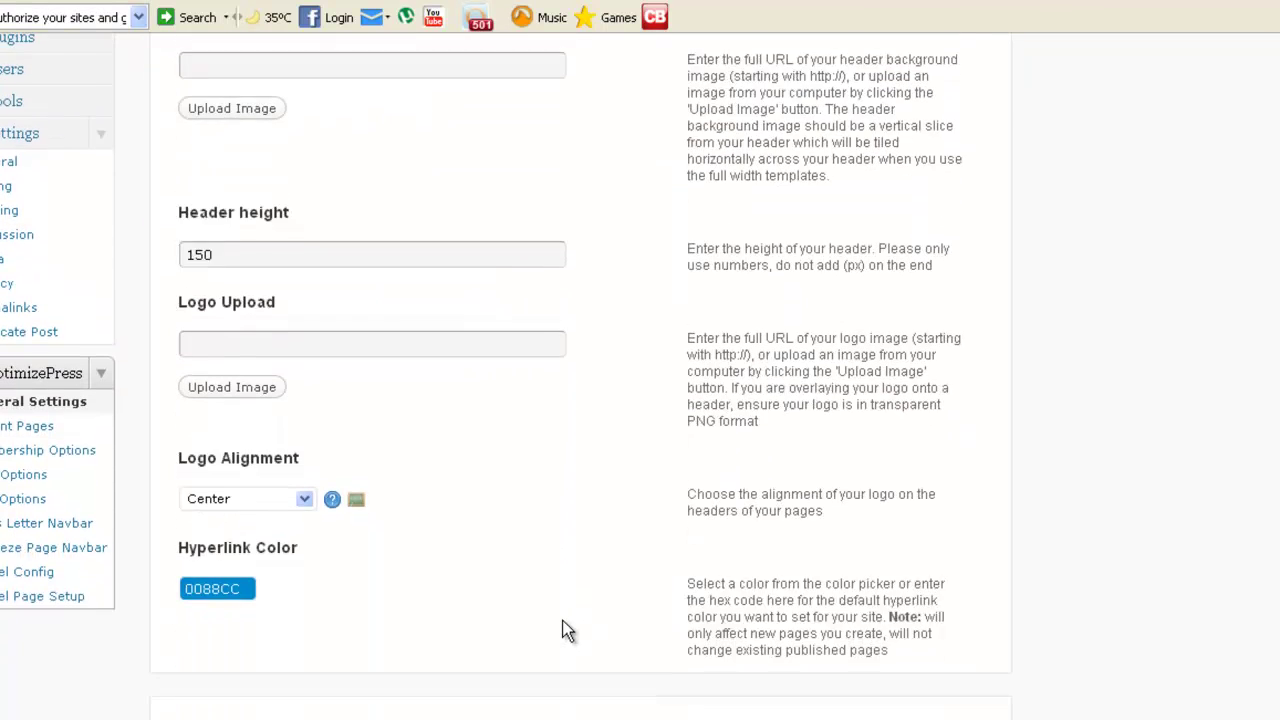
pyautogui.scroll(-10, 562, 628)
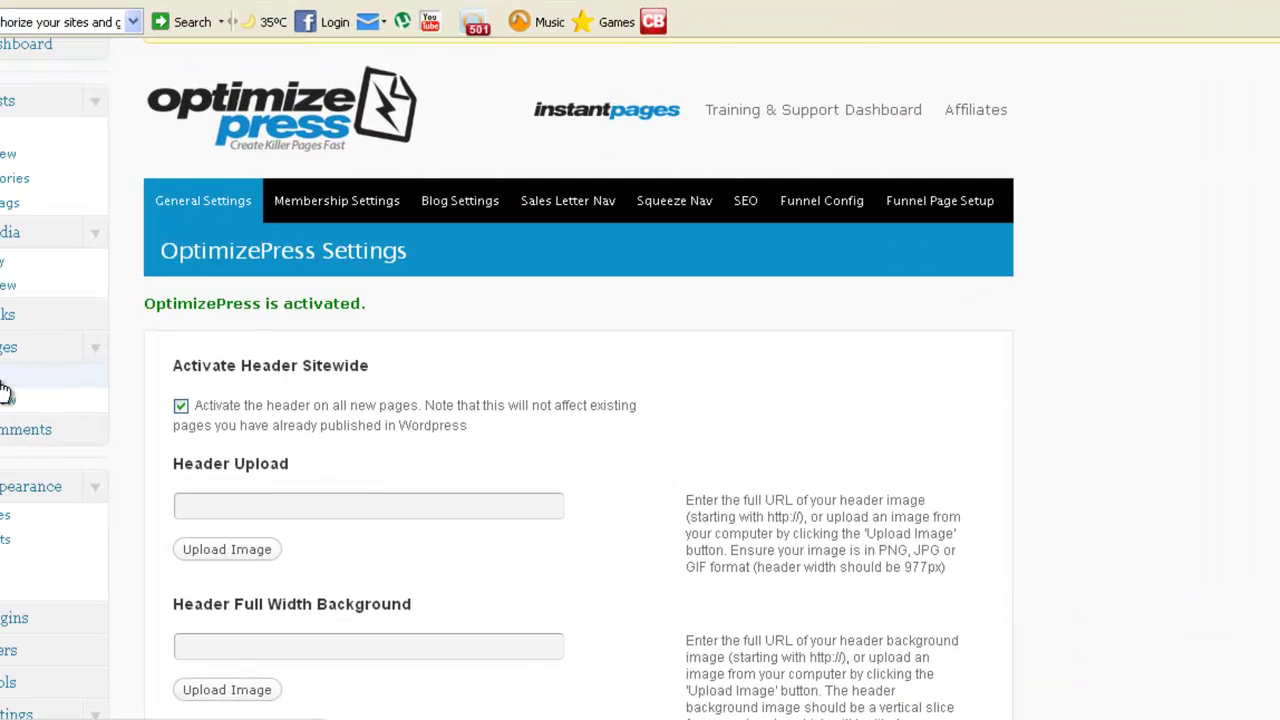
# Step: Start a new WordPress page and open the Squeeze Pages section of the OptimizePress template gallery
pyautogui.click(93, 392)
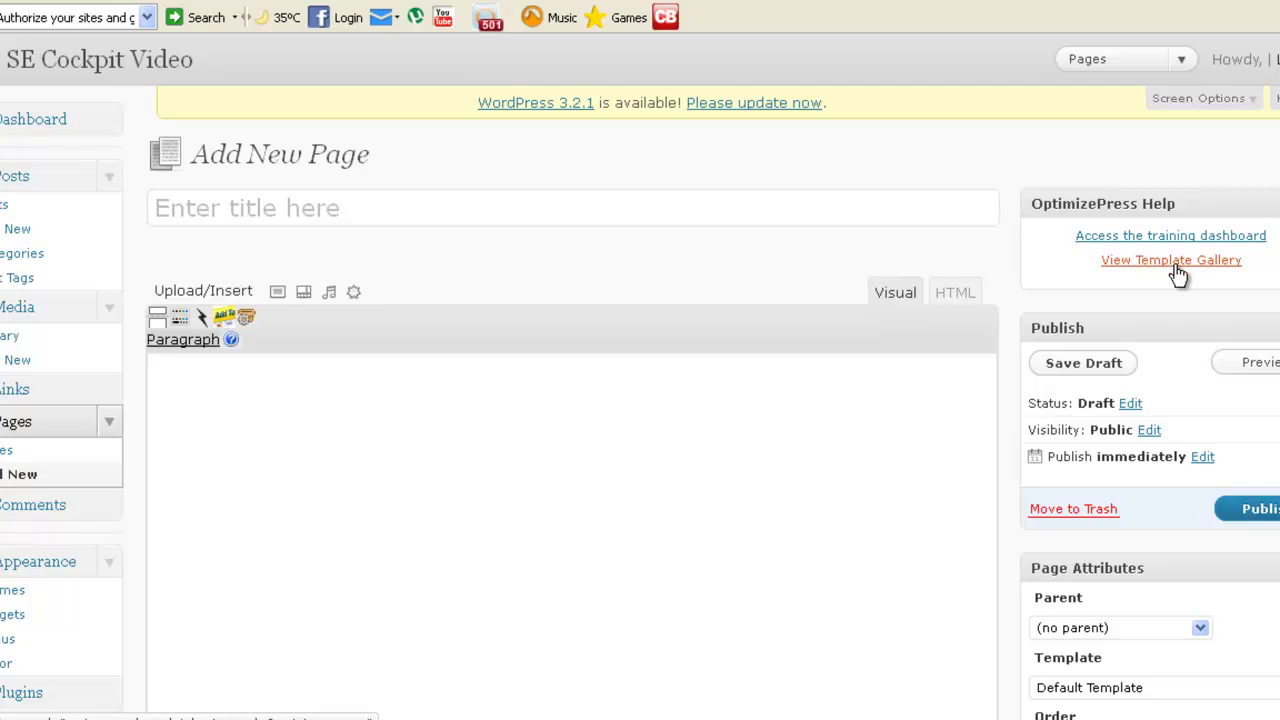
pyautogui.click(1160, 262)
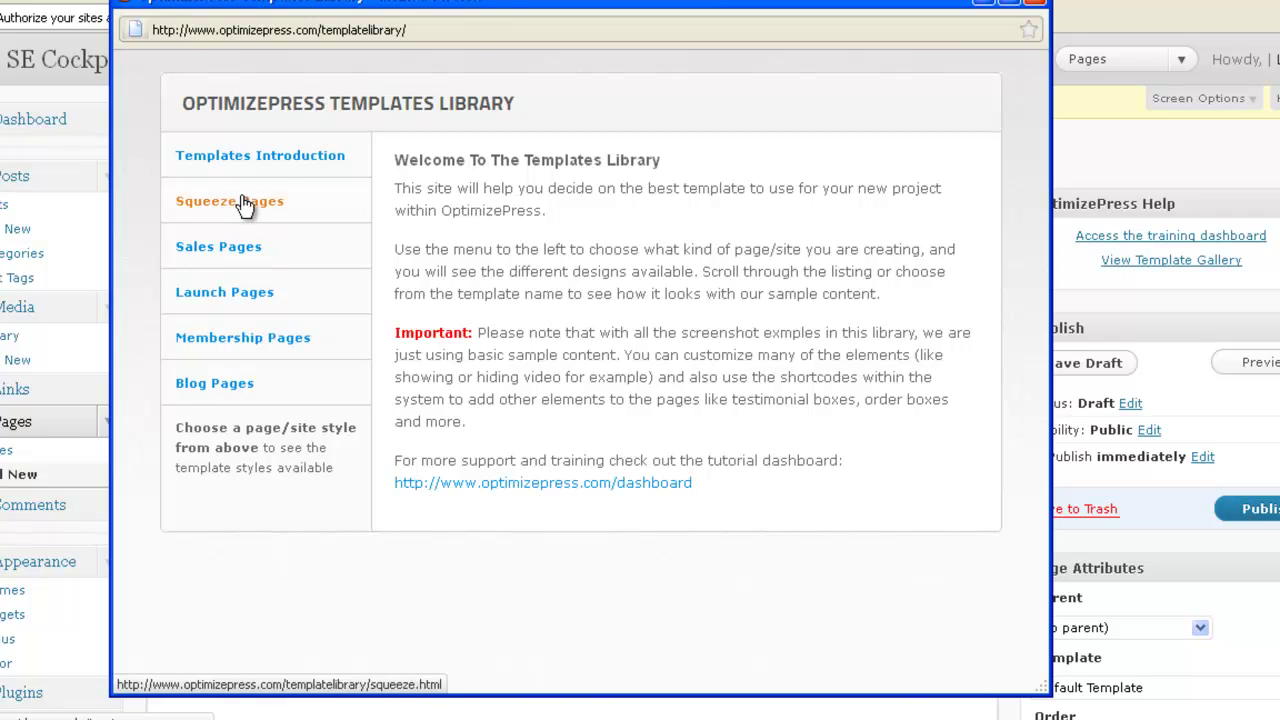
pyautogui.click(278, 200)
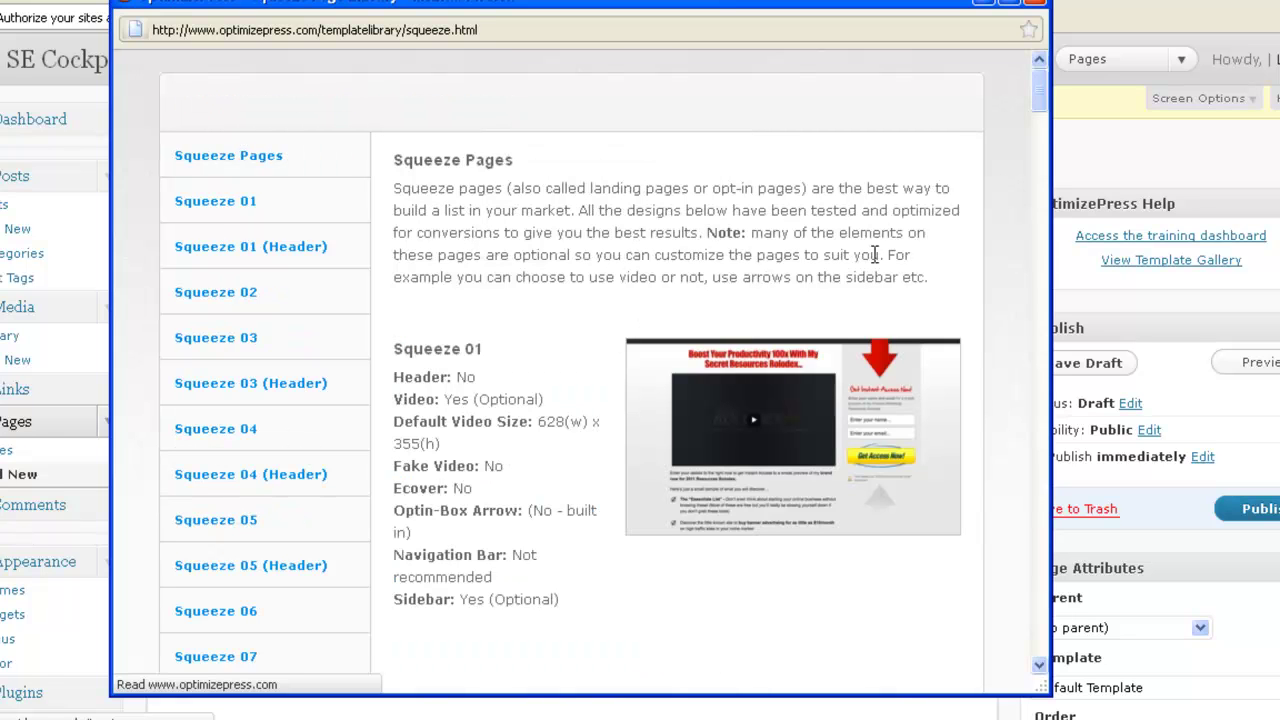
# Step: Examine the squeeze page template designs, including the header version of Squeeze 01
pyautogui.moveTo(1040, 112); pyautogui.dragTo(1040, 152)
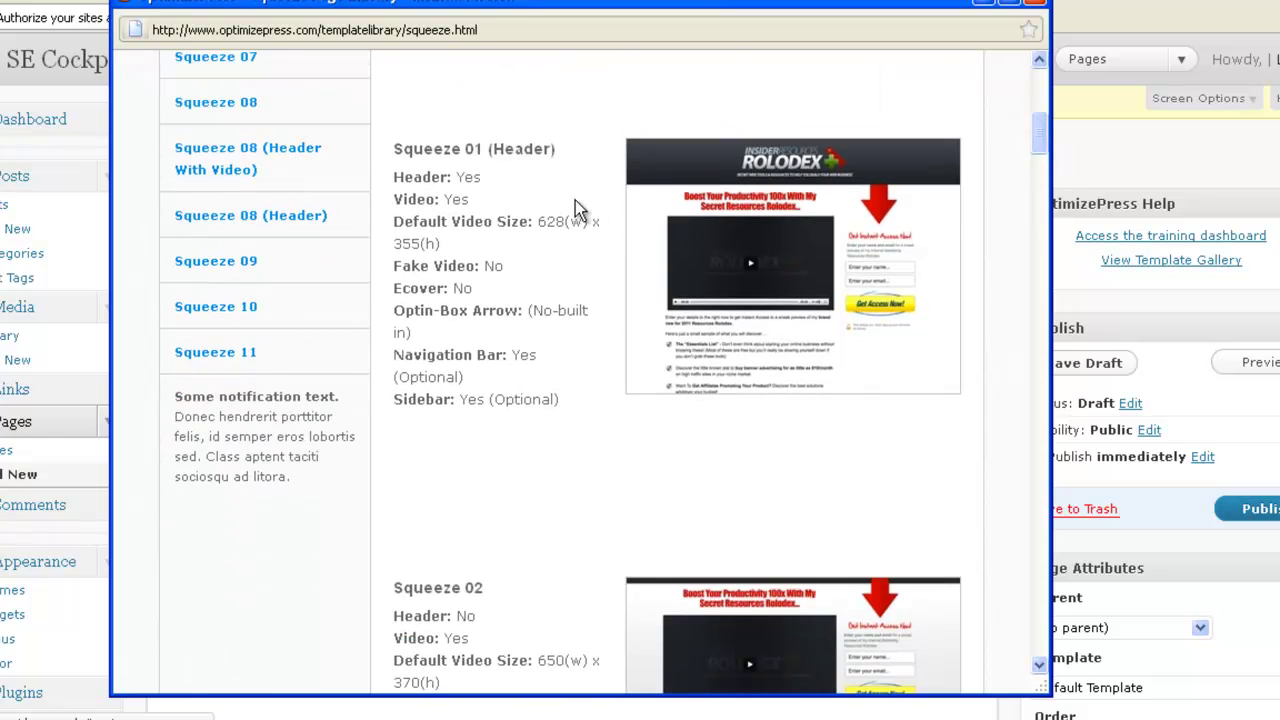
pyautogui.moveTo(396, 148); pyautogui.dragTo(482, 150)
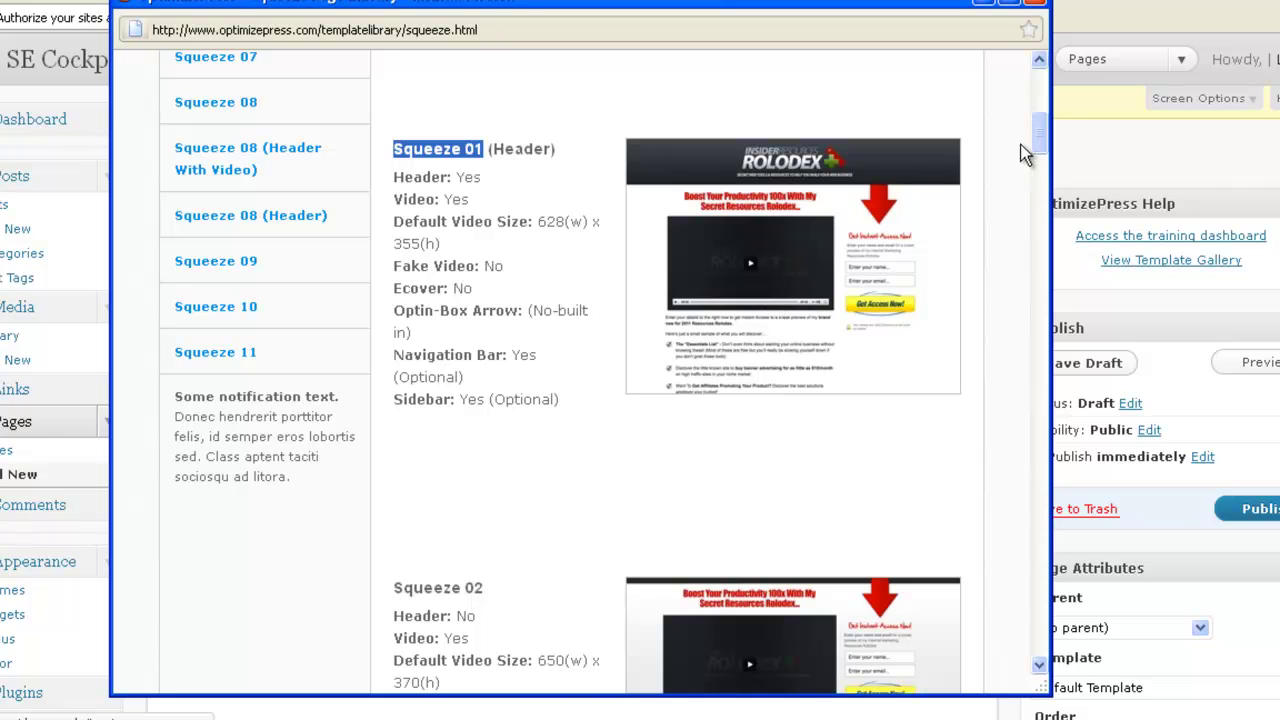
pyautogui.moveTo(1038, 145); pyautogui.dragTo(1030, 25)
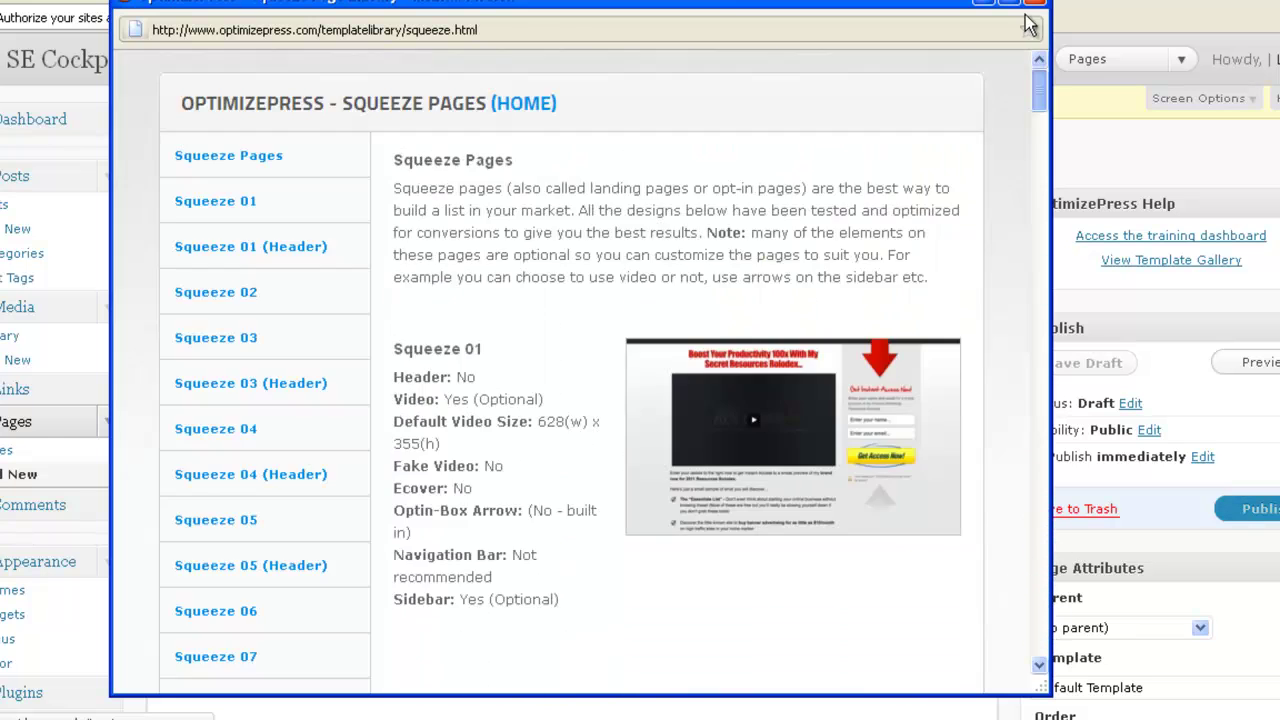
# Step: Browse the Sales Pages designs in the templates library and open its Launch Pages section
pyautogui.click(506, 104)
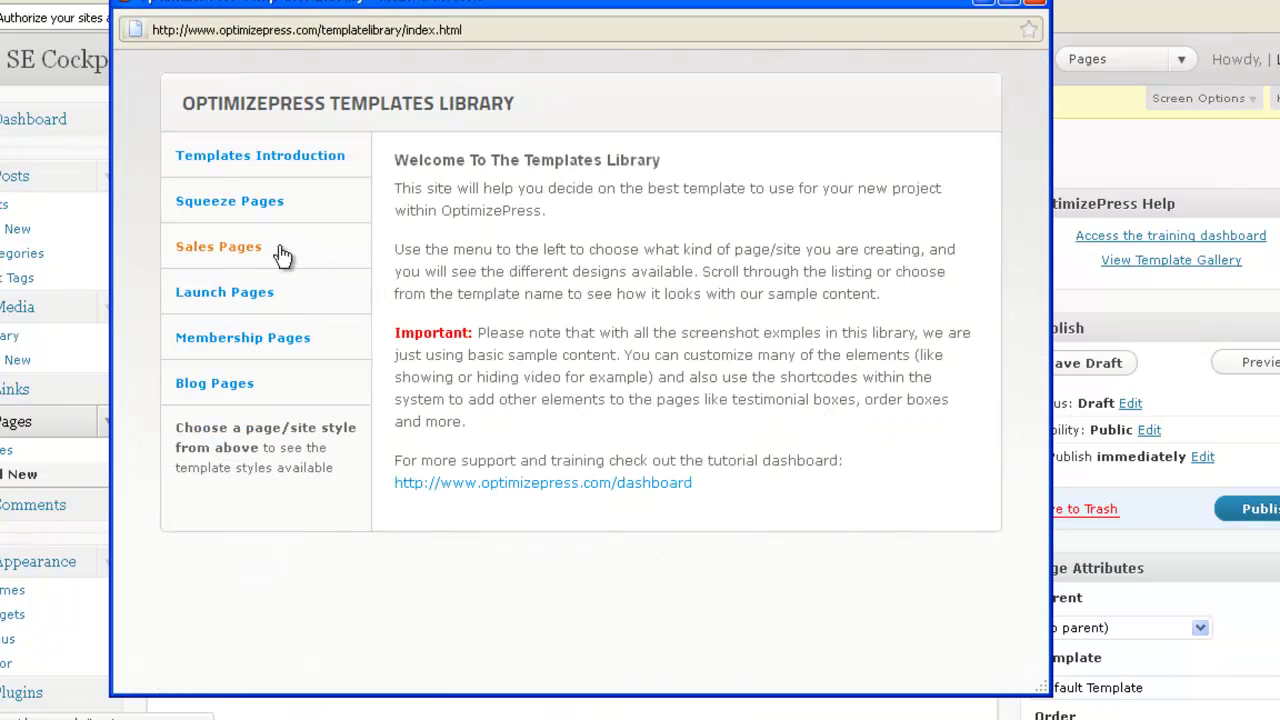
pyautogui.click(255, 263)
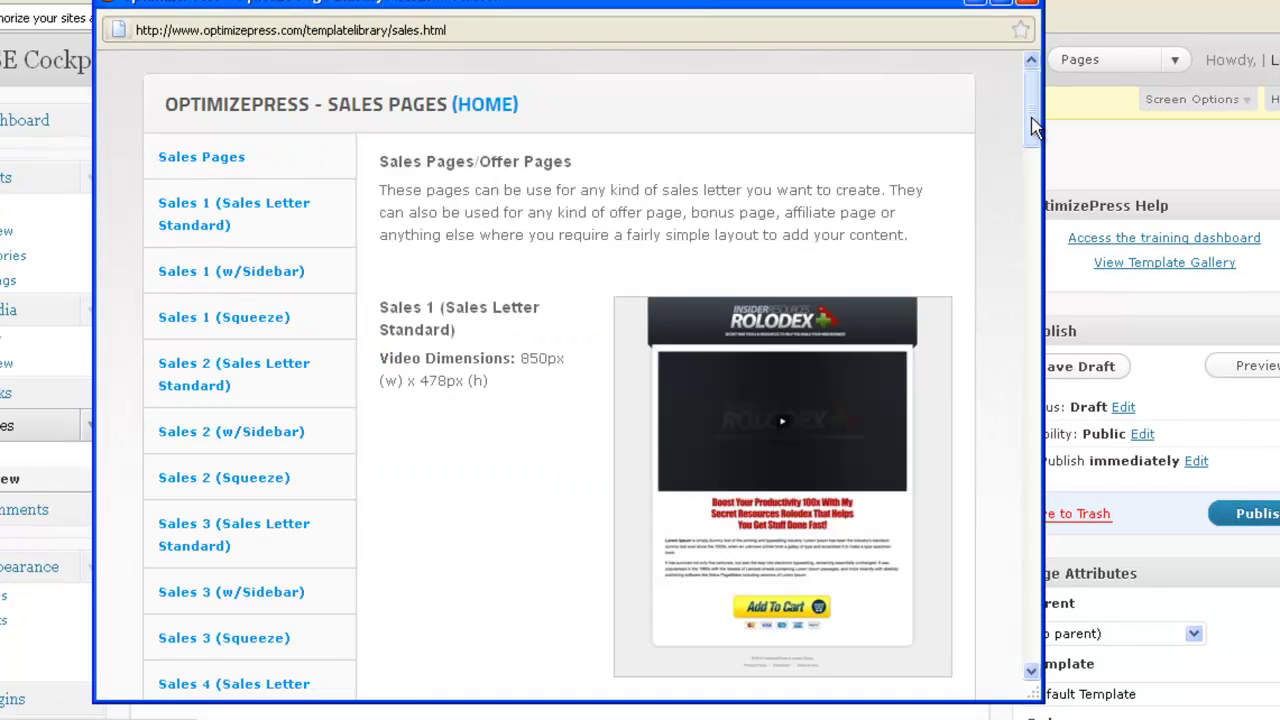
pyautogui.moveTo(1035, 125); pyautogui.dragTo(1037, 487)
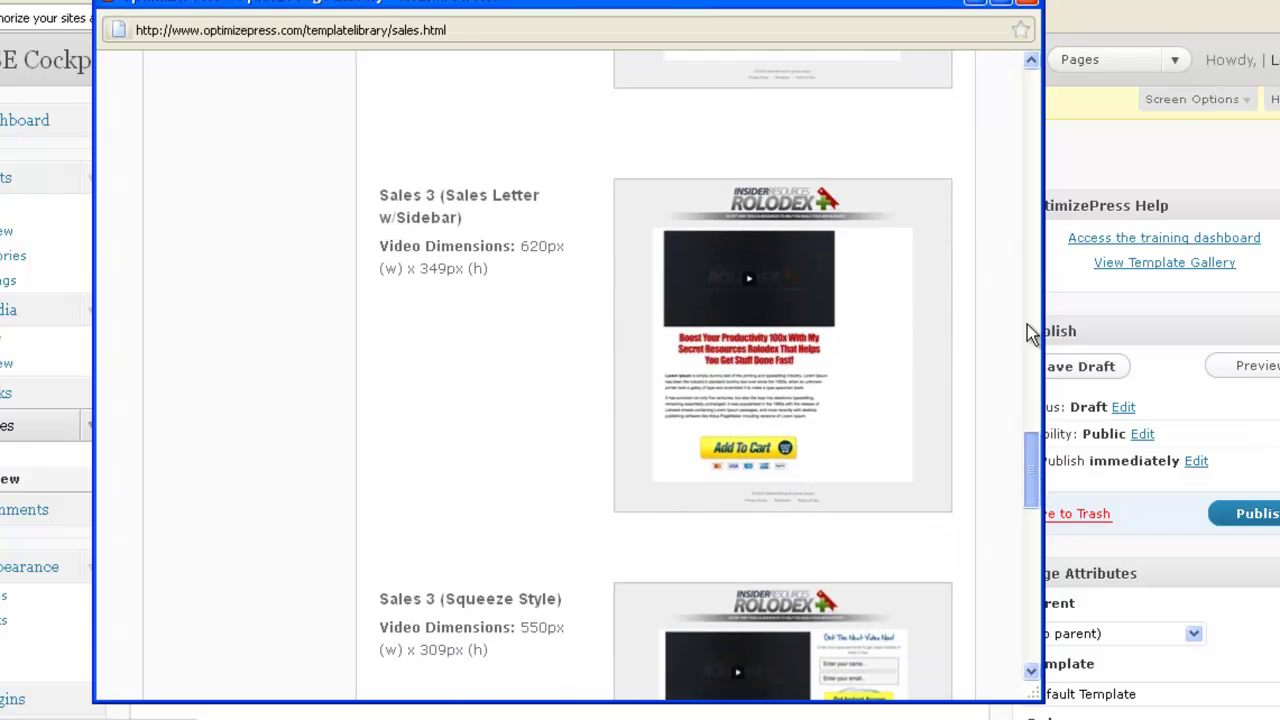
pyautogui.moveTo(1030, 332); pyautogui.dragTo(1032, 60)
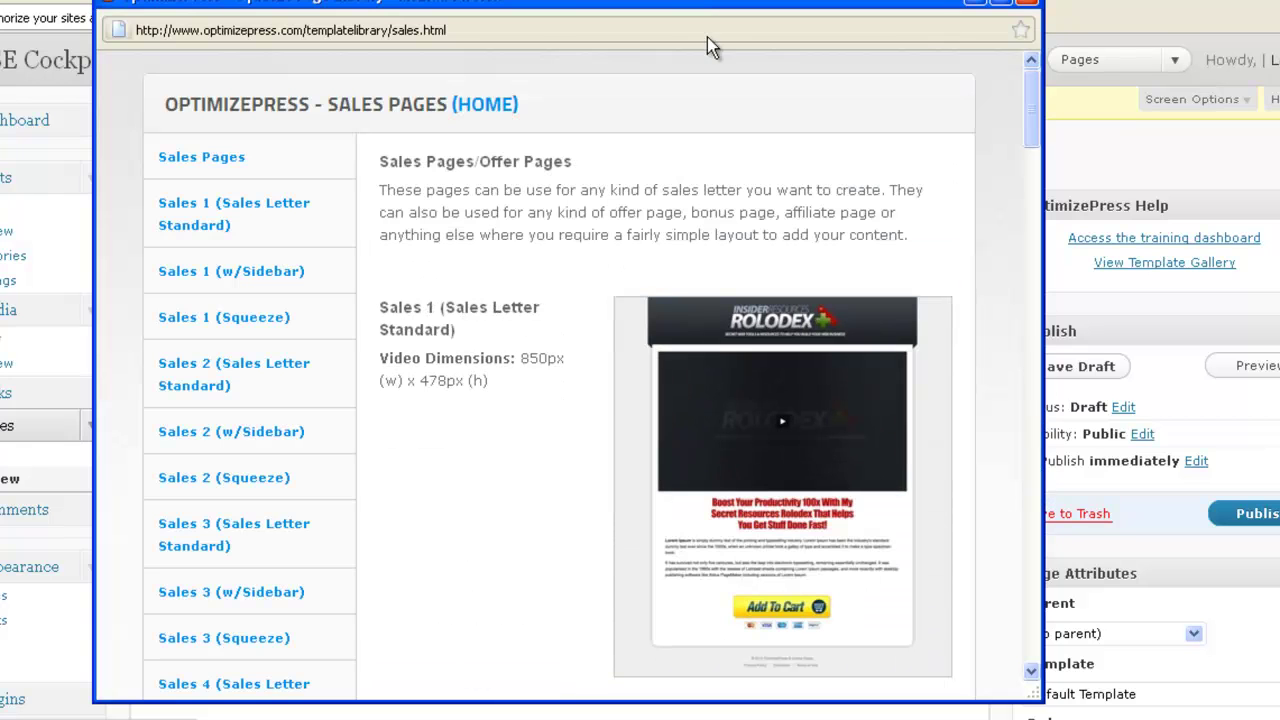
pyautogui.click(465, 108)
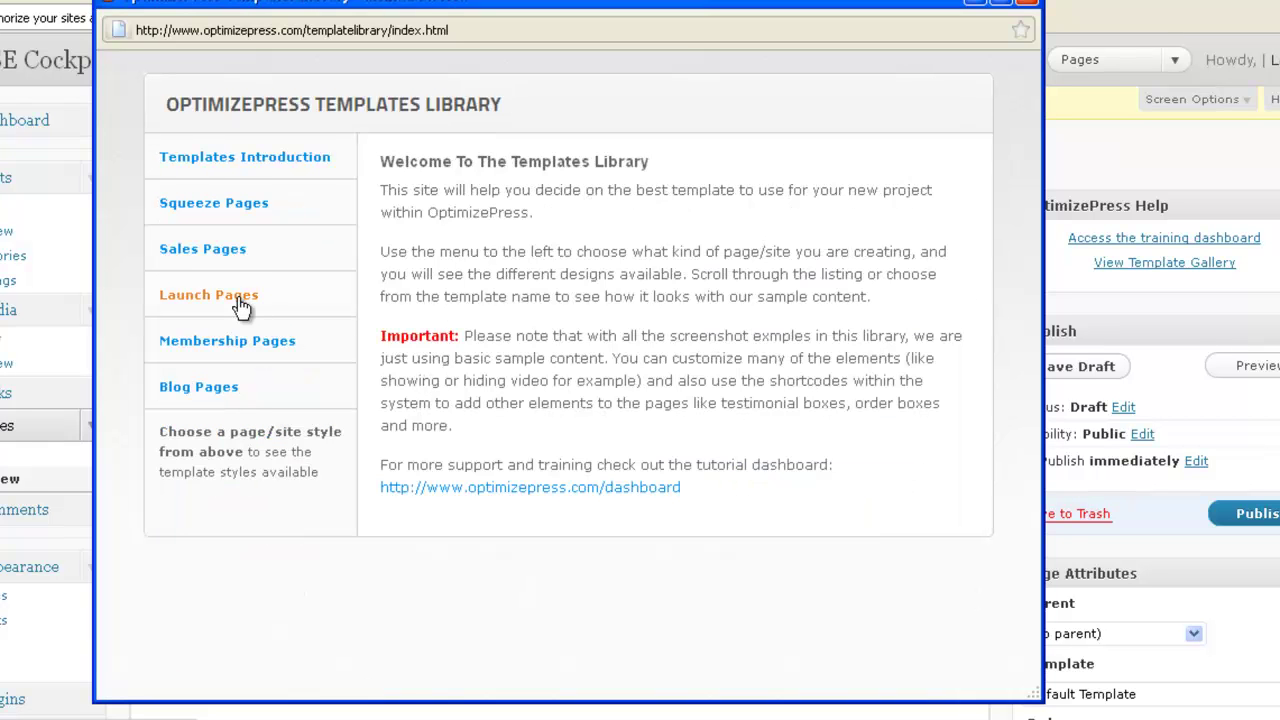
pyautogui.click(240, 305)
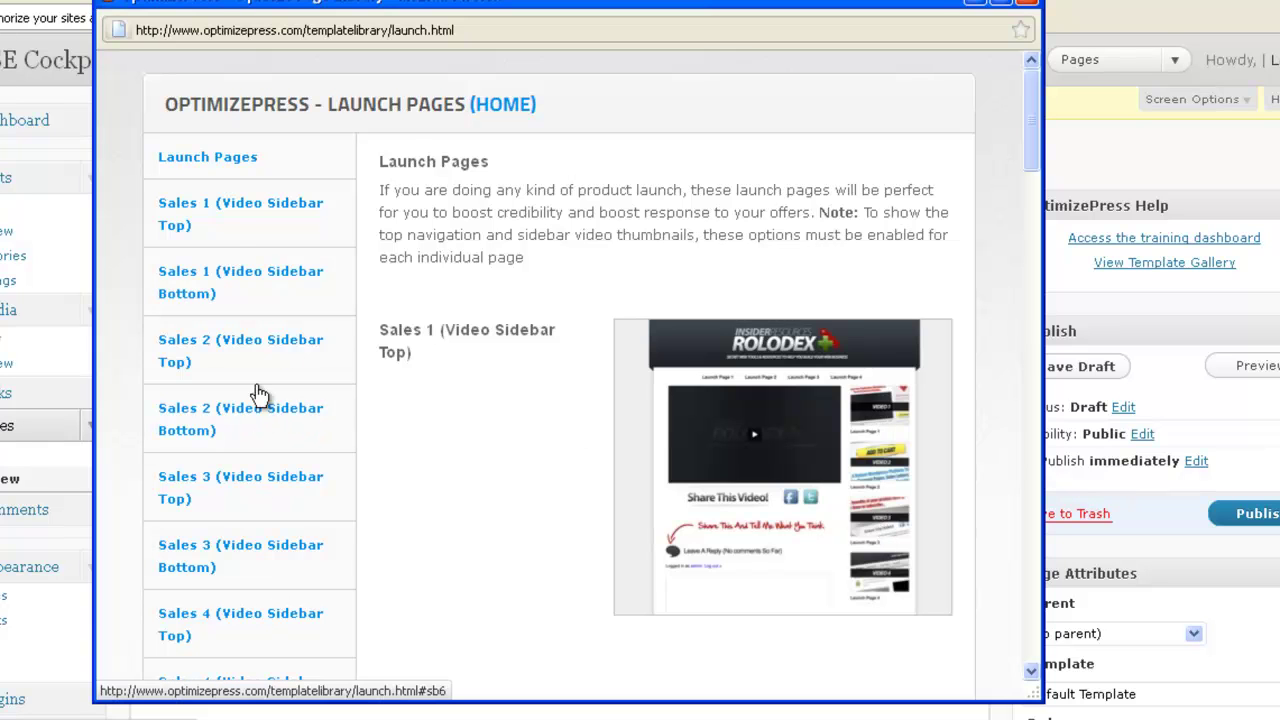
# Step: Open the Membership Pages section of the templates library and review its designs through the Members 1 Login Page
pyautogui.click(530, 116)
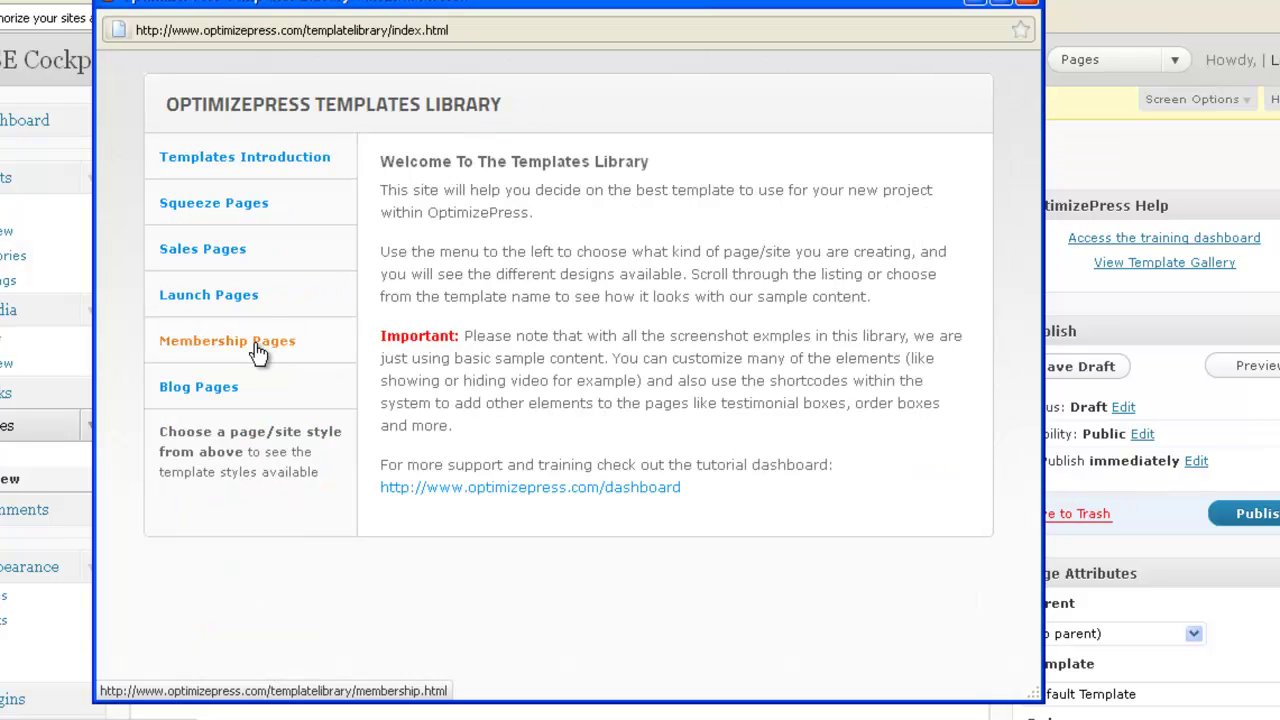
pyautogui.click(258, 348)
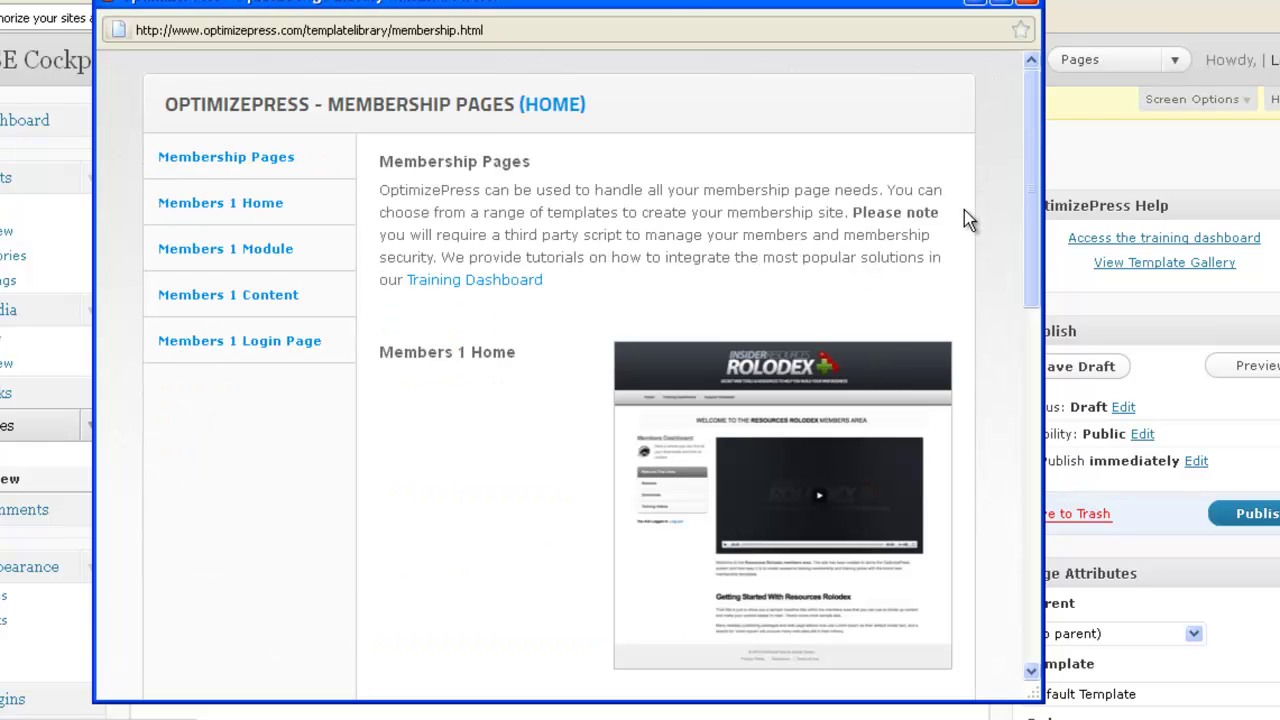
pyautogui.moveTo(1026, 213); pyautogui.dragTo(1038, 636)
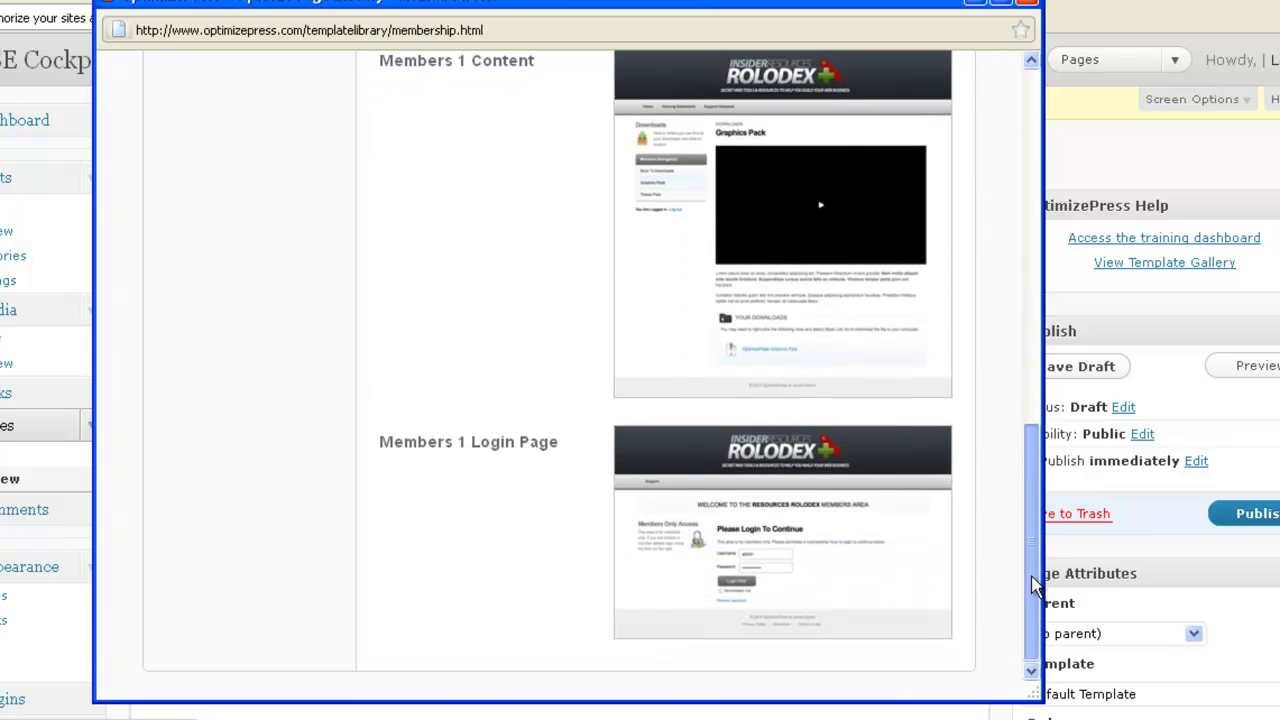
pyautogui.scroll(2, 1036, 568)
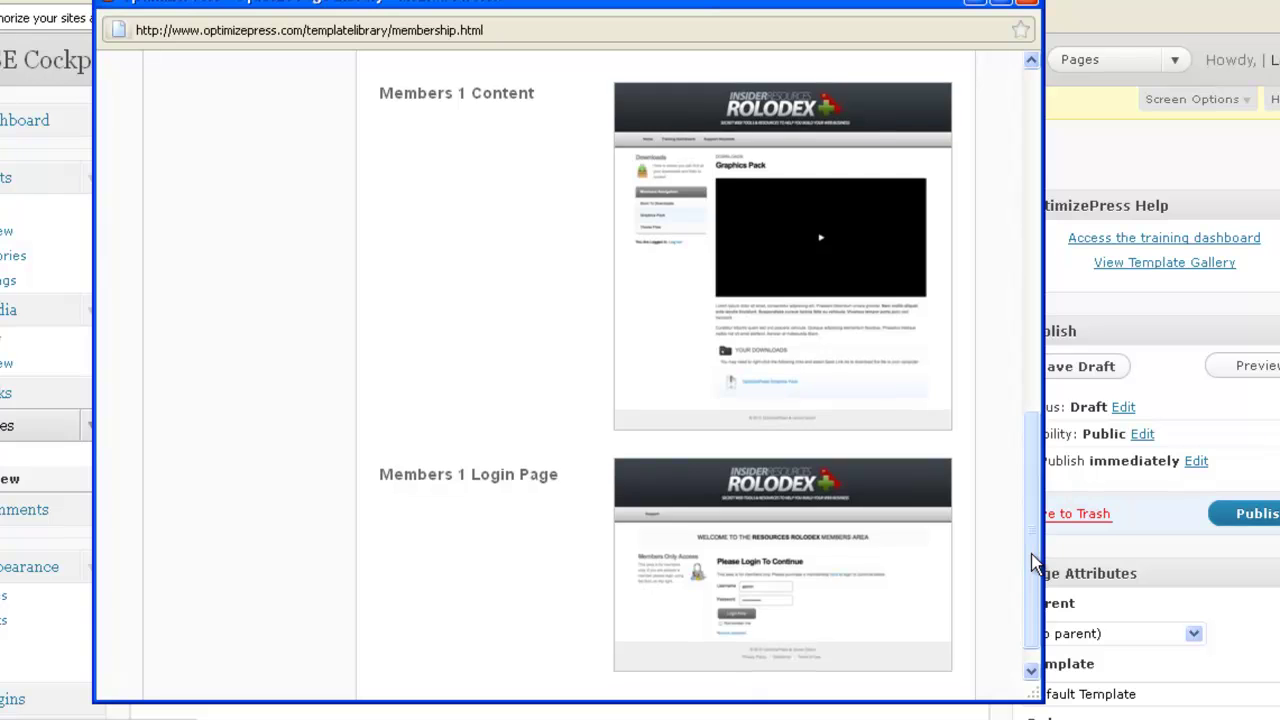
pyautogui.moveTo(1040, 520); pyautogui.dragTo(1037, 207)
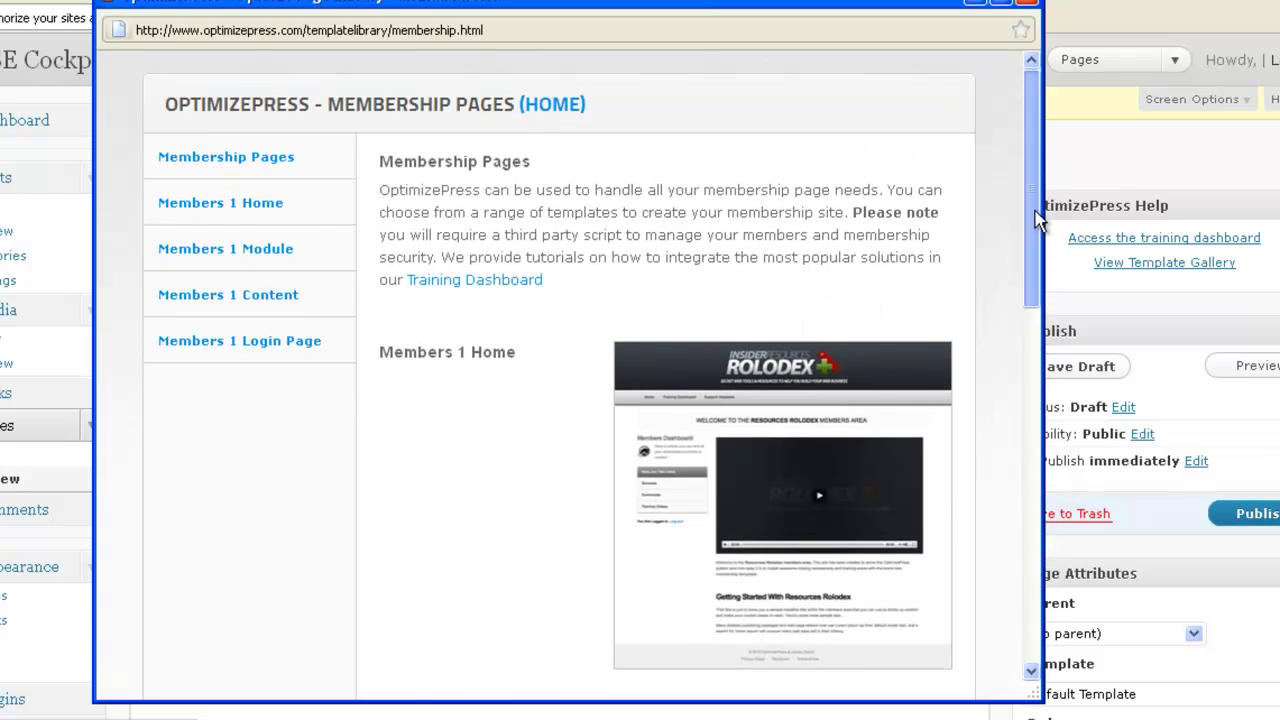
# Step: Review the Blog Pages section of the templates library and close the gallery window
pyautogui.click(555, 106)
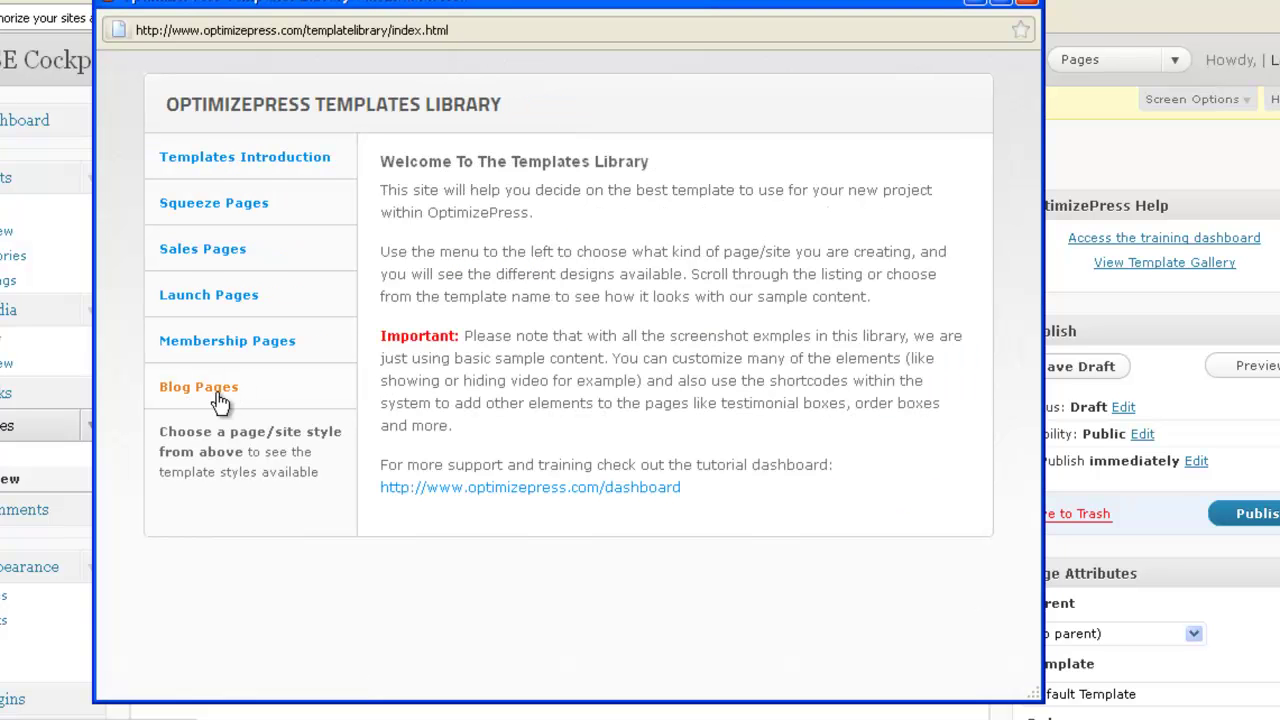
pyautogui.click(220, 398)
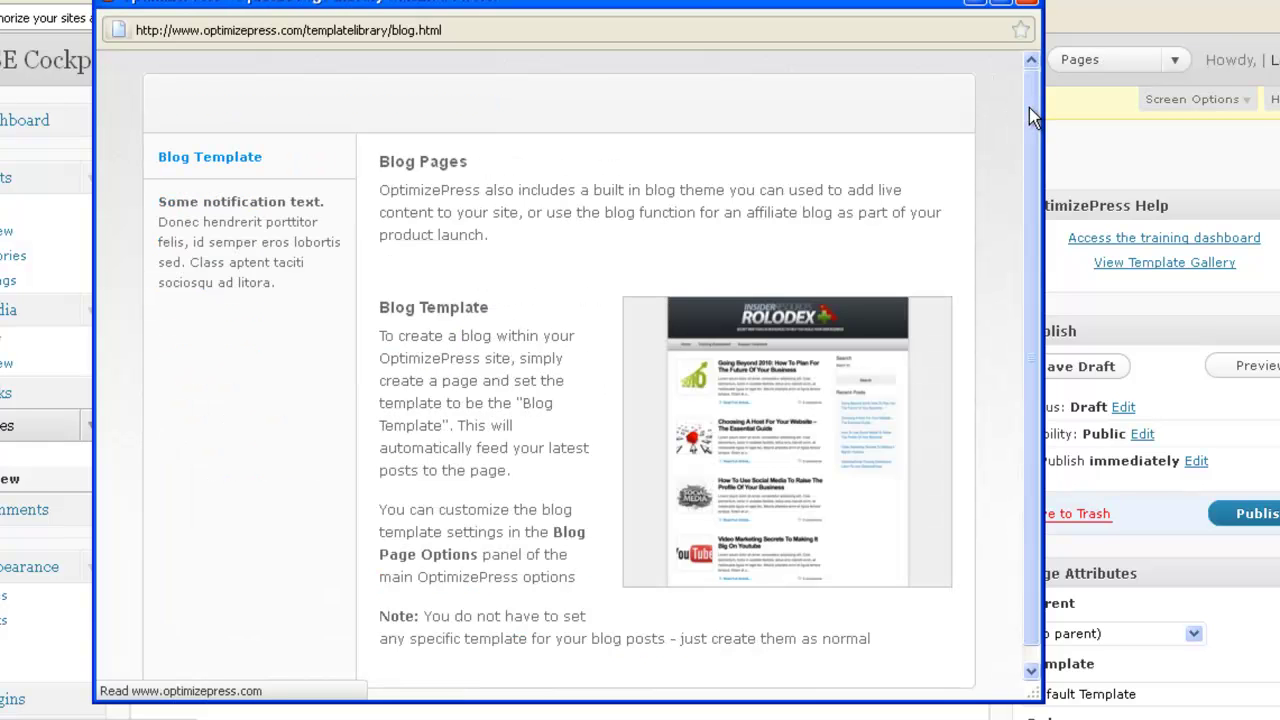
pyautogui.scroll(-1, 1028, 166)
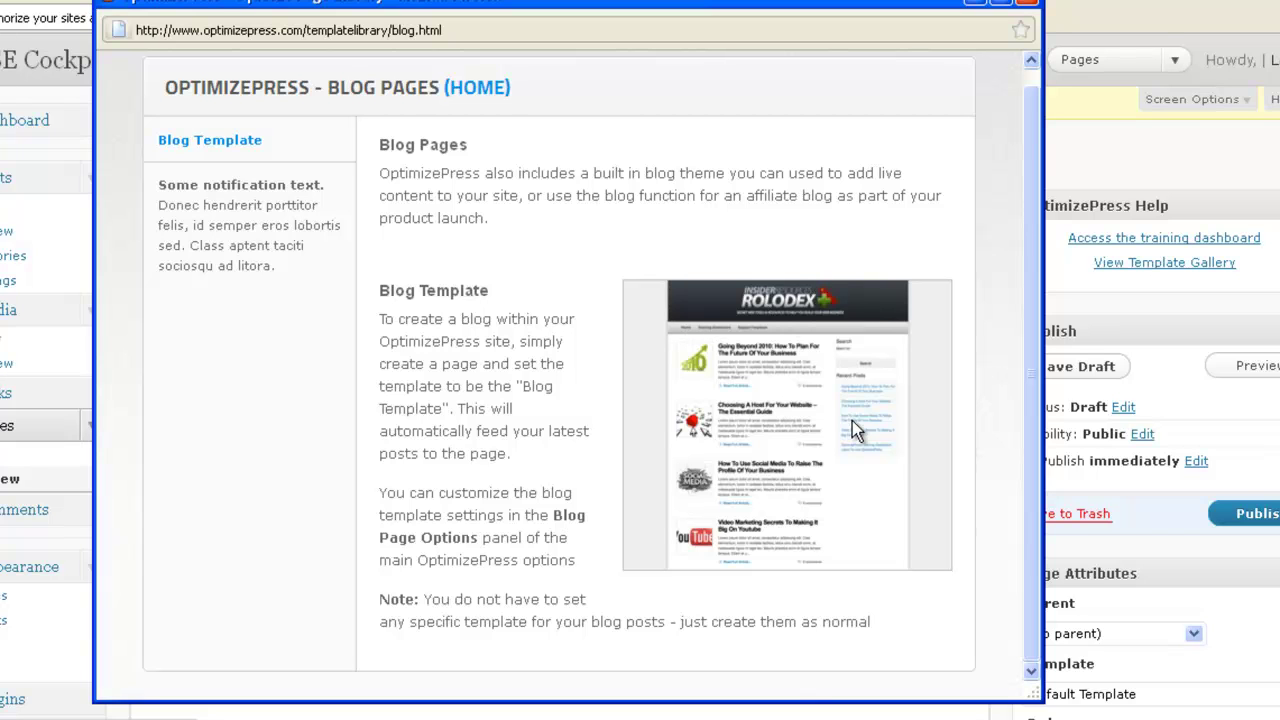
pyautogui.click(1030, 8)
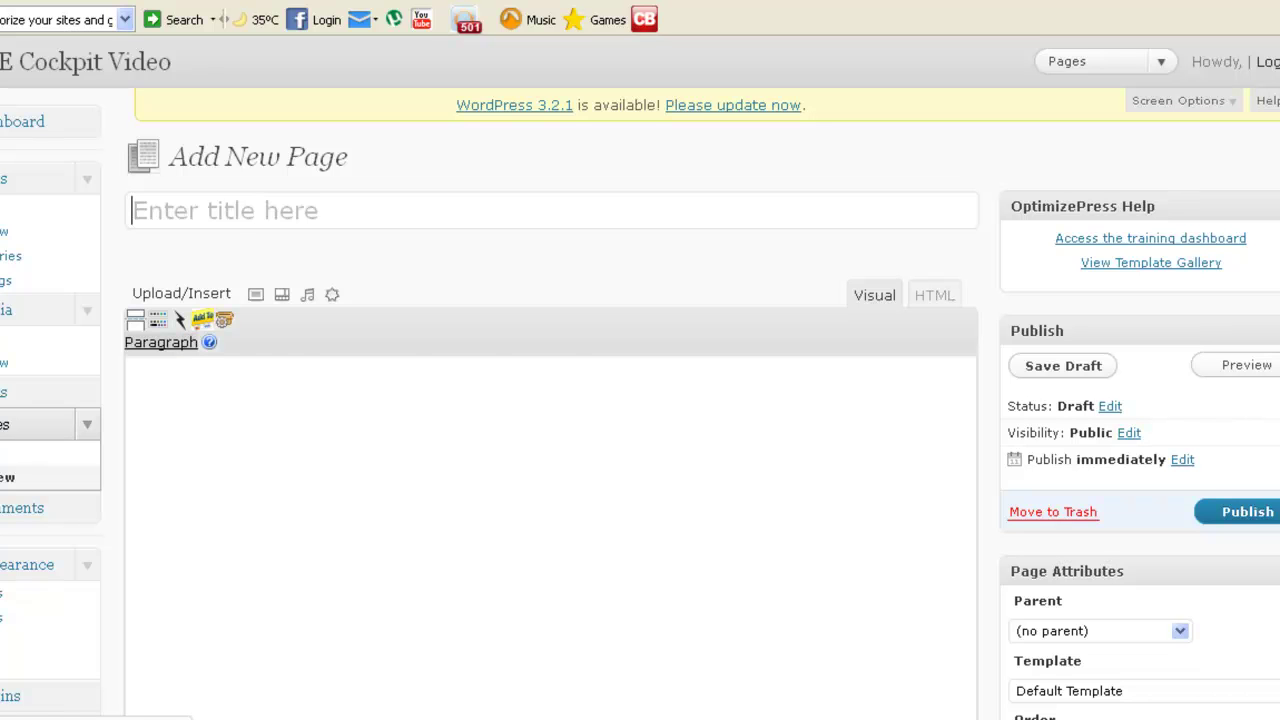
# Step: Examine the template choices available in the new page's attributes, without picking one
pyautogui.scroll(-3, 1091, 645)
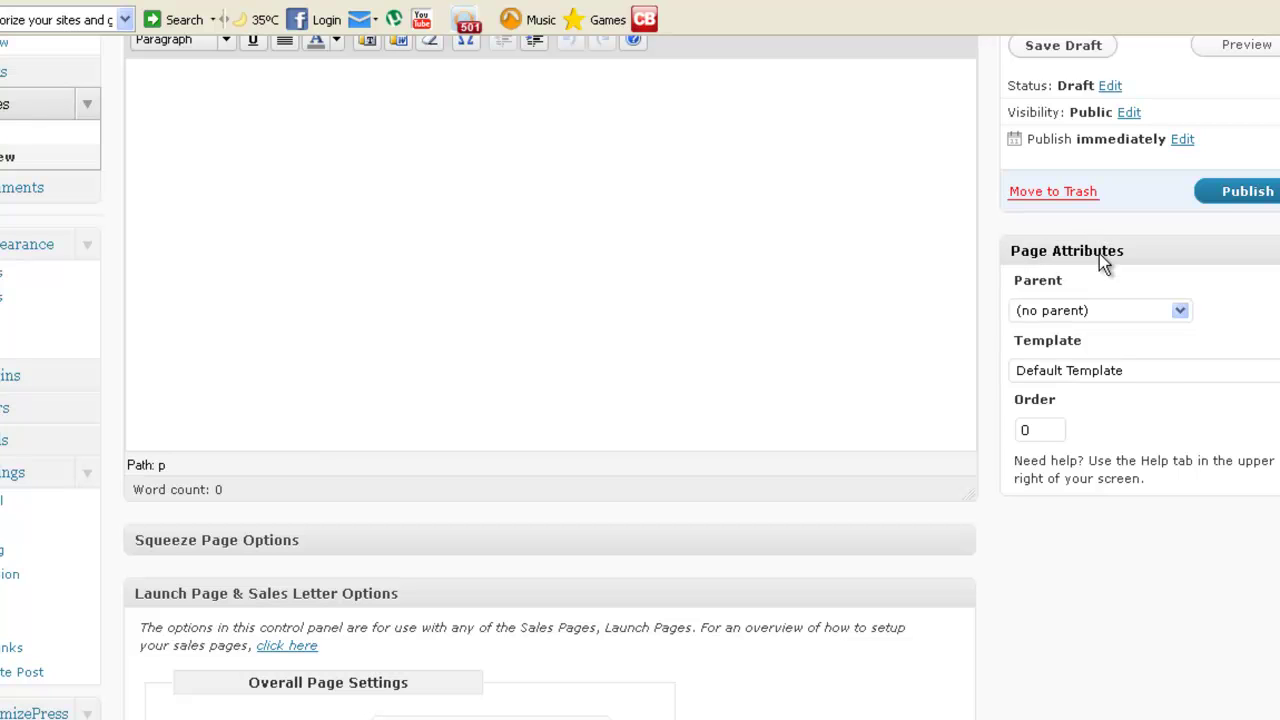
pyautogui.click(1146, 370)
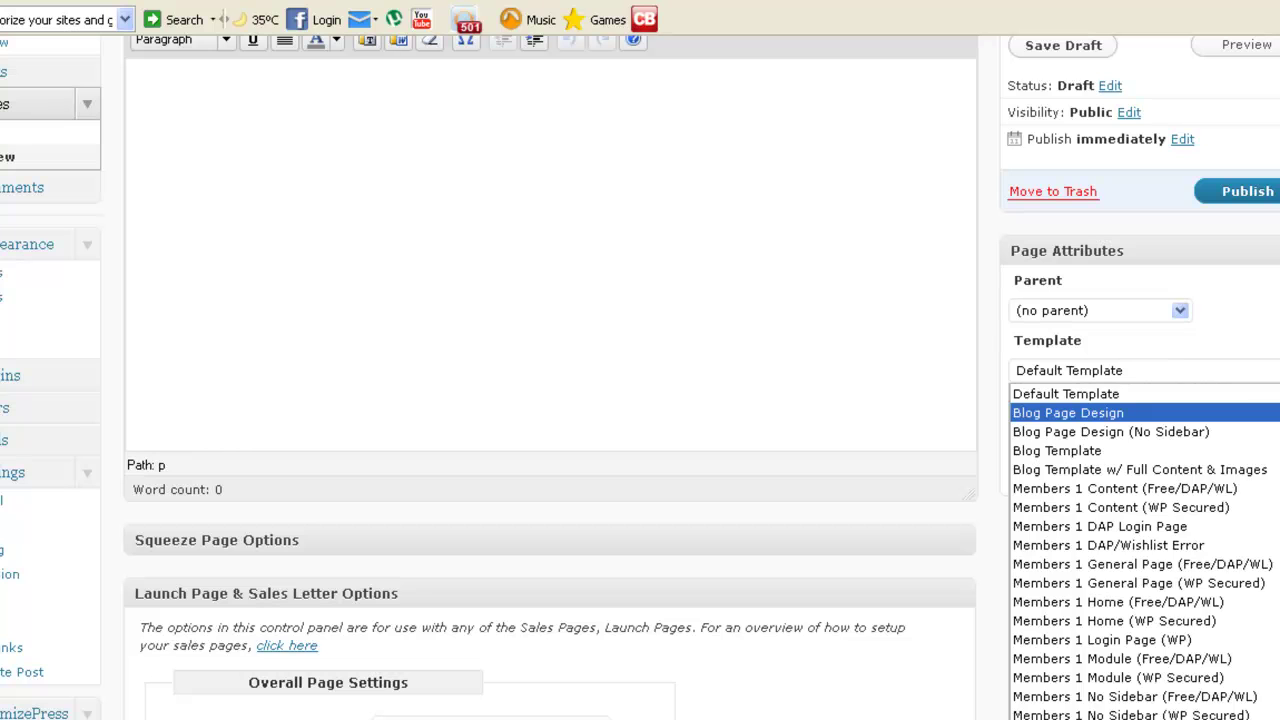
pyautogui.scroll(-15, 1140, 550)
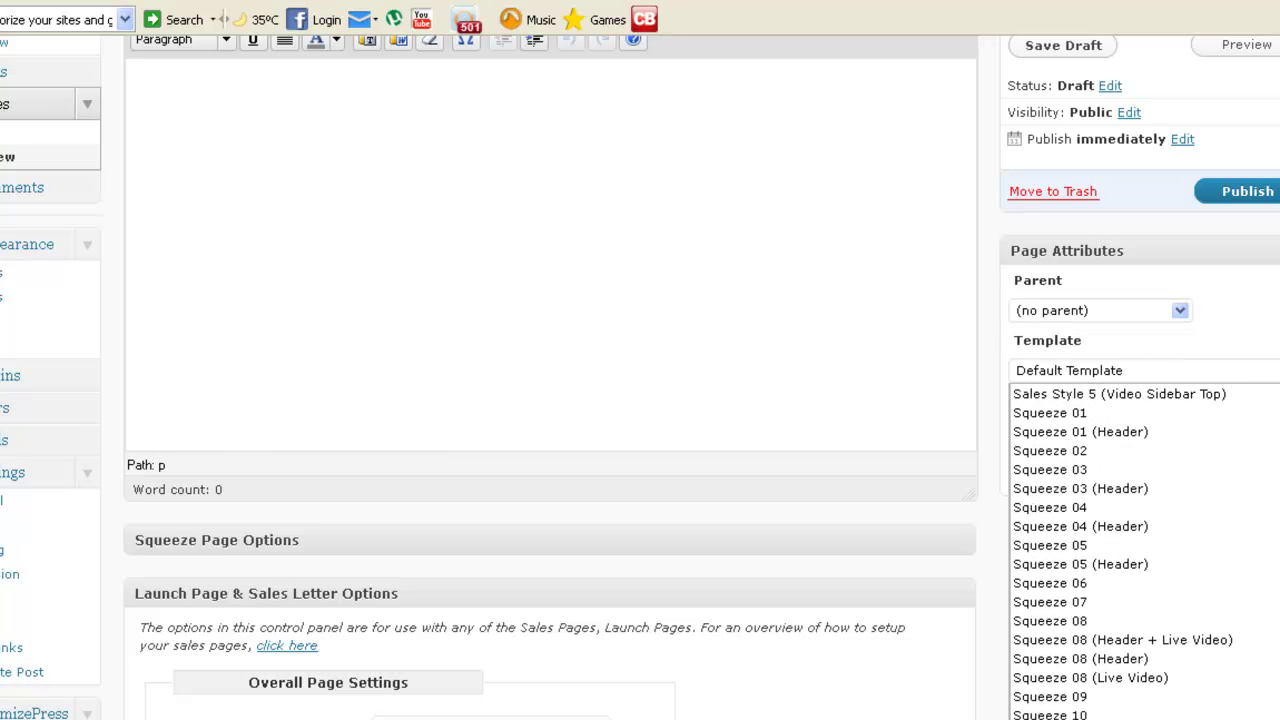
pyautogui.scroll(-2, 1140, 550)
pyautogui.scroll(18, 1140, 550)
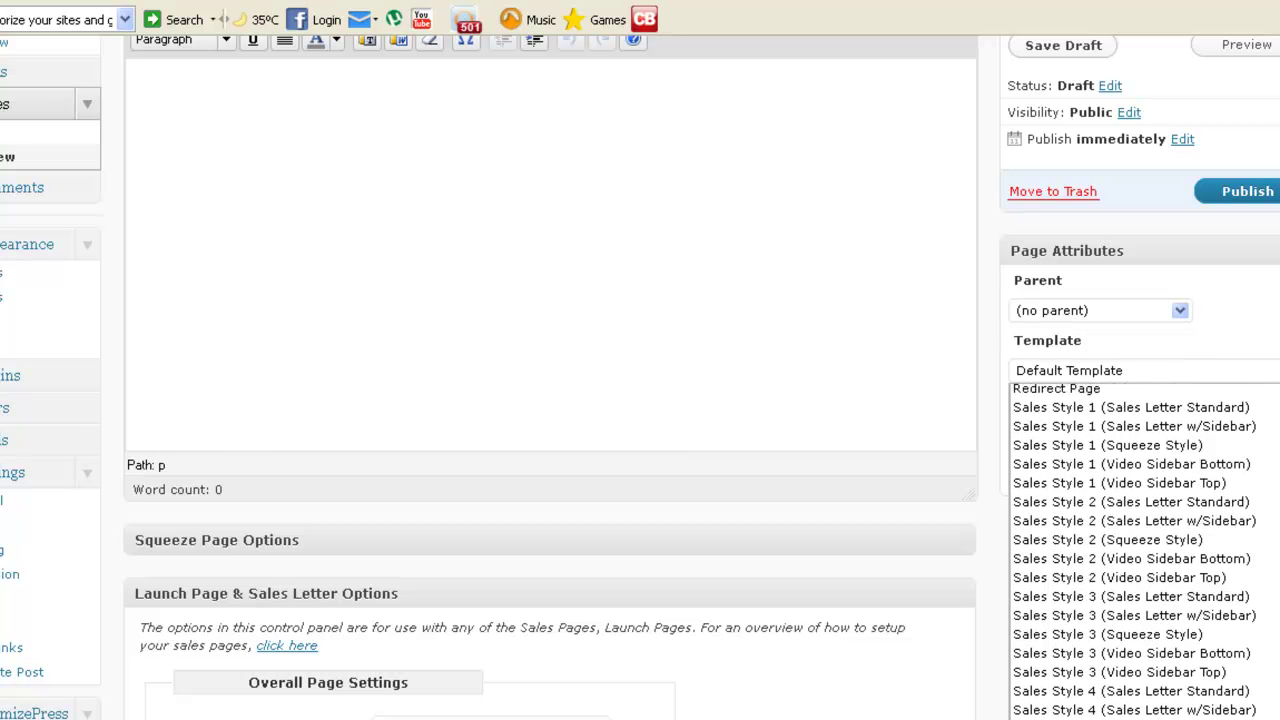
pyautogui.press('Escape')
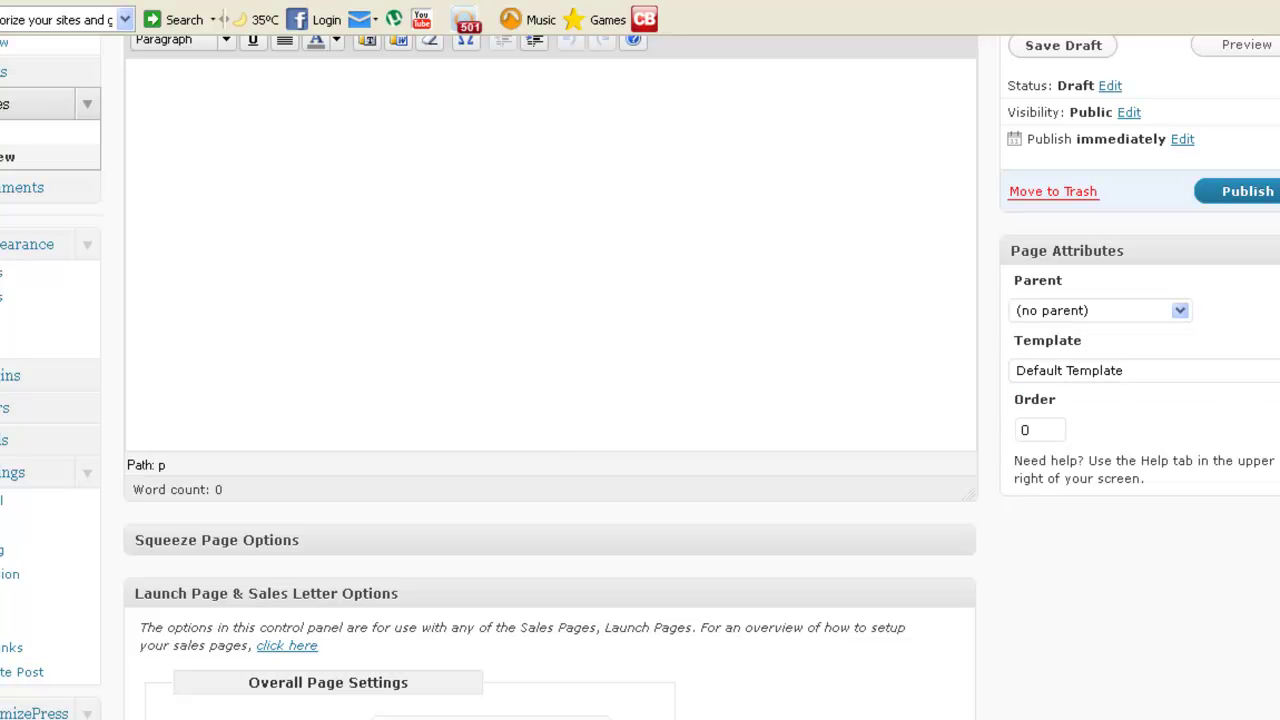
# Step: Review the Launch Page & Sales Letter Options of the new page, from Overall Page Settings to Disclaimer
pyautogui.scroll(6, 489, 294)
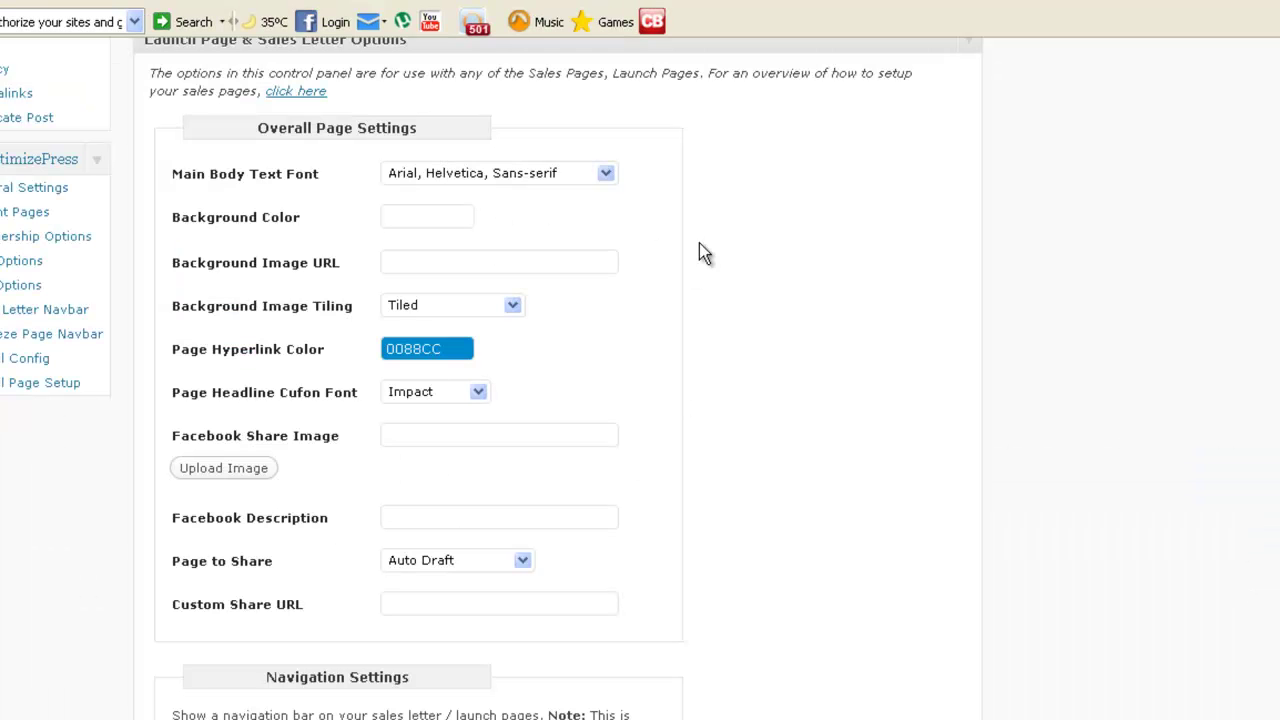
pyautogui.scroll(-5, 418, 378)
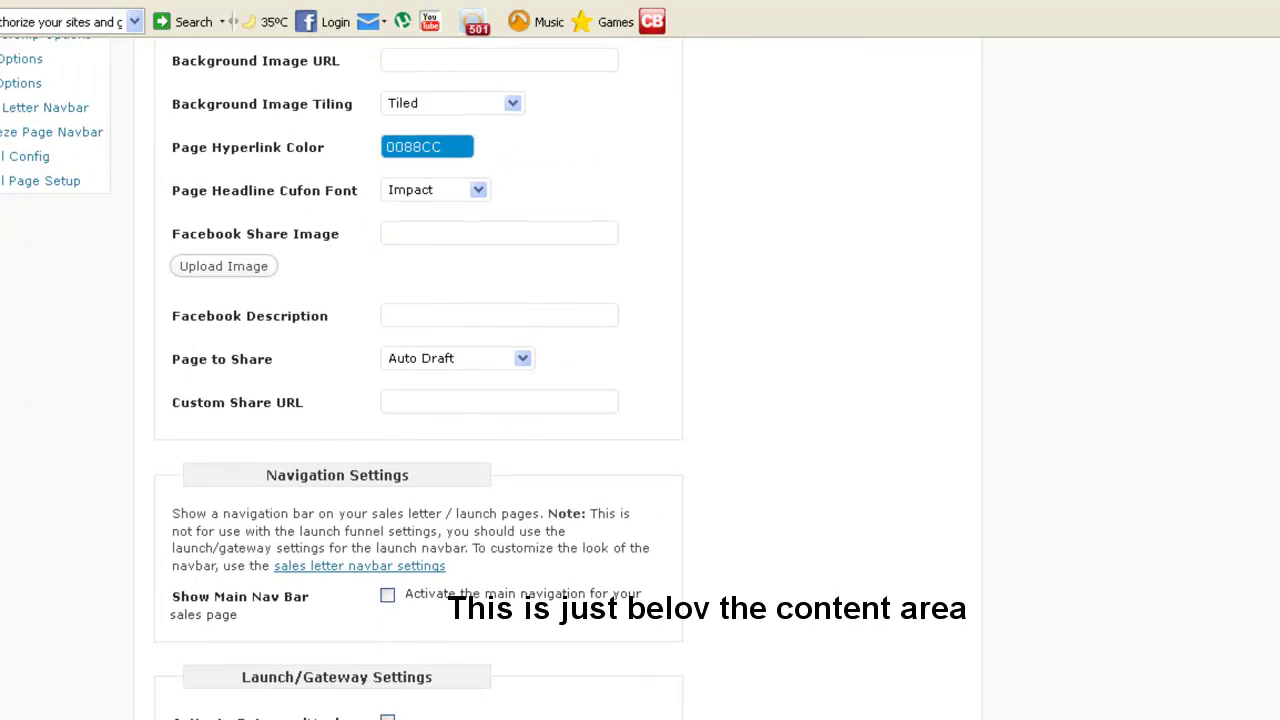
pyautogui.scroll(-5, 418, 380)
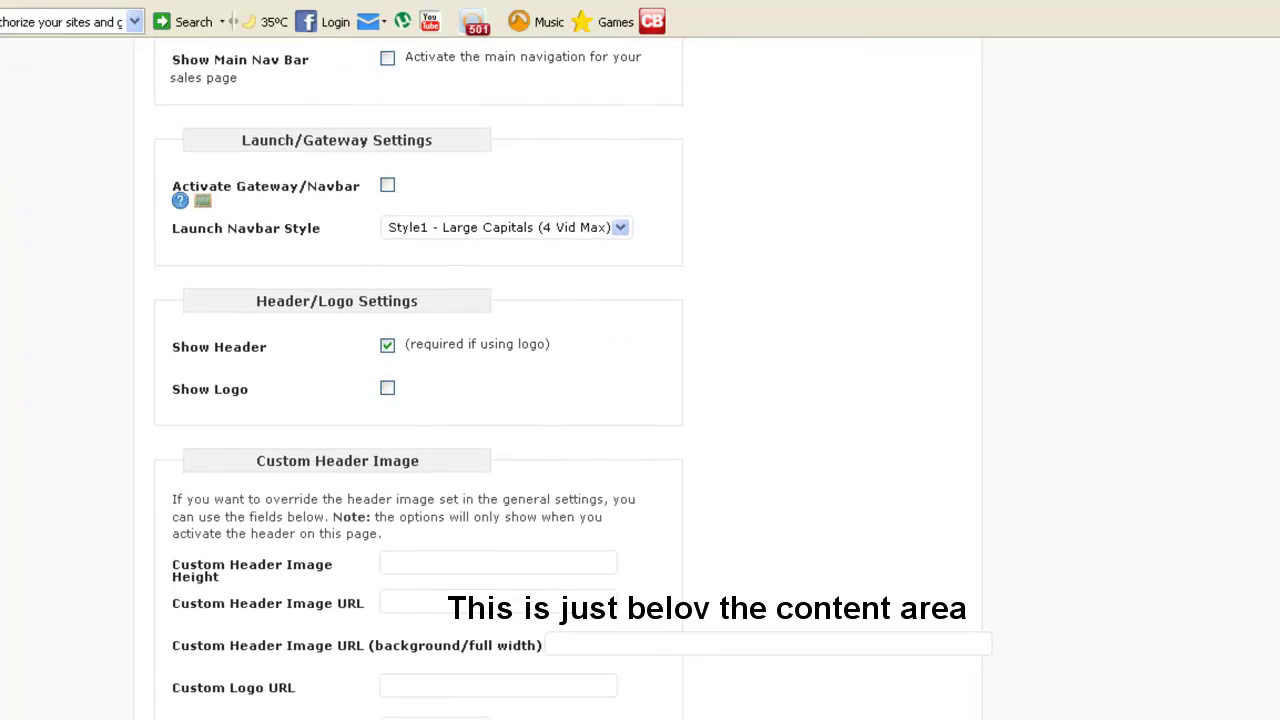
pyautogui.scroll(-10, 419, 381)
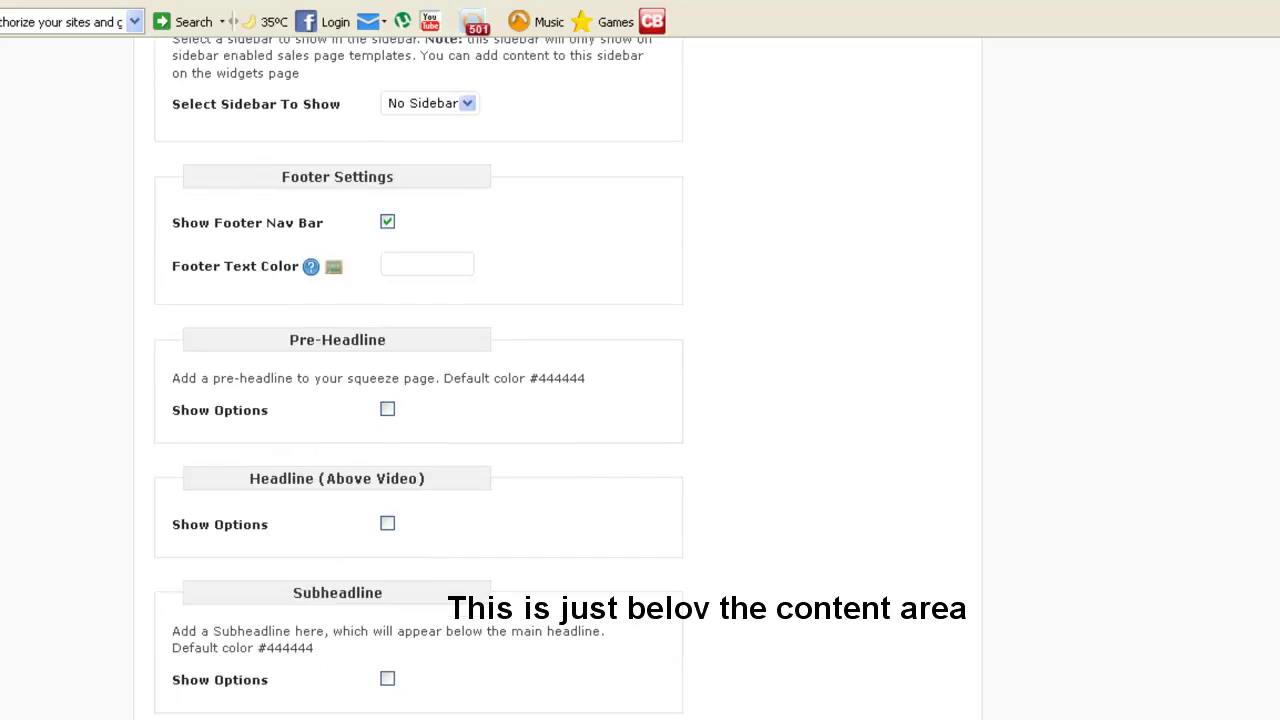
pyautogui.scroll(-6, 419, 381)
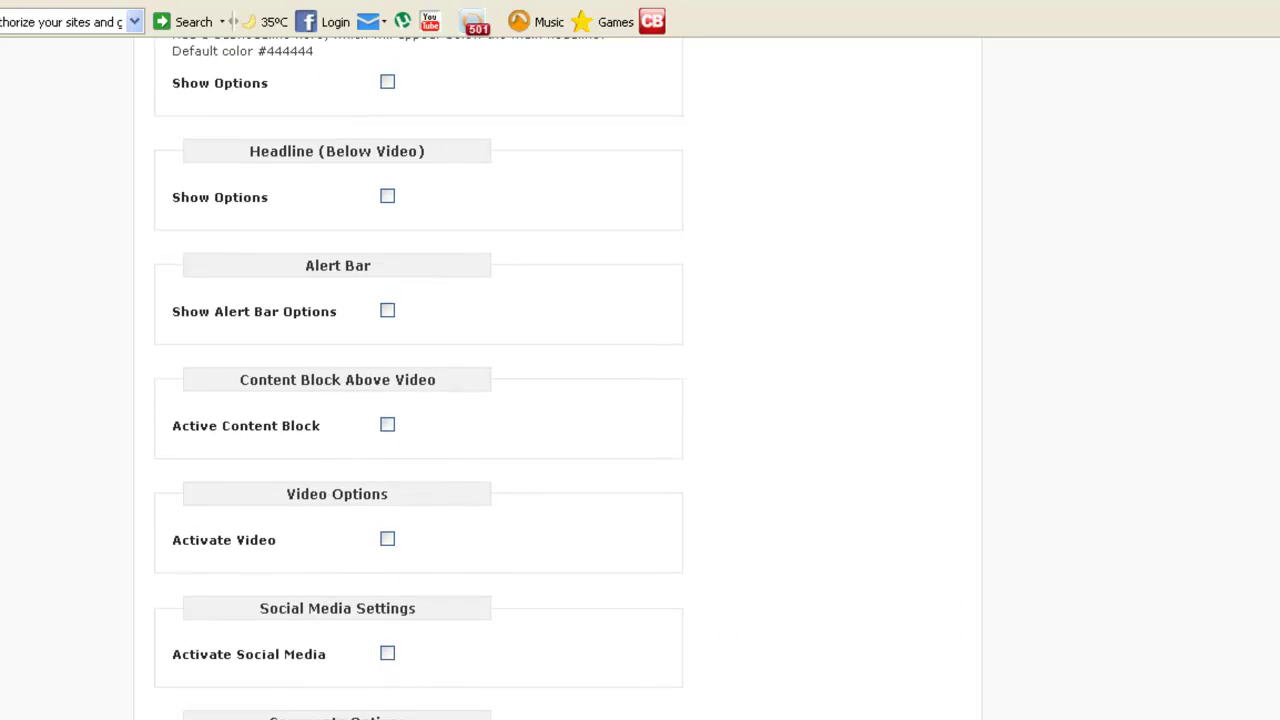
pyautogui.scroll(-8, 418, 380)
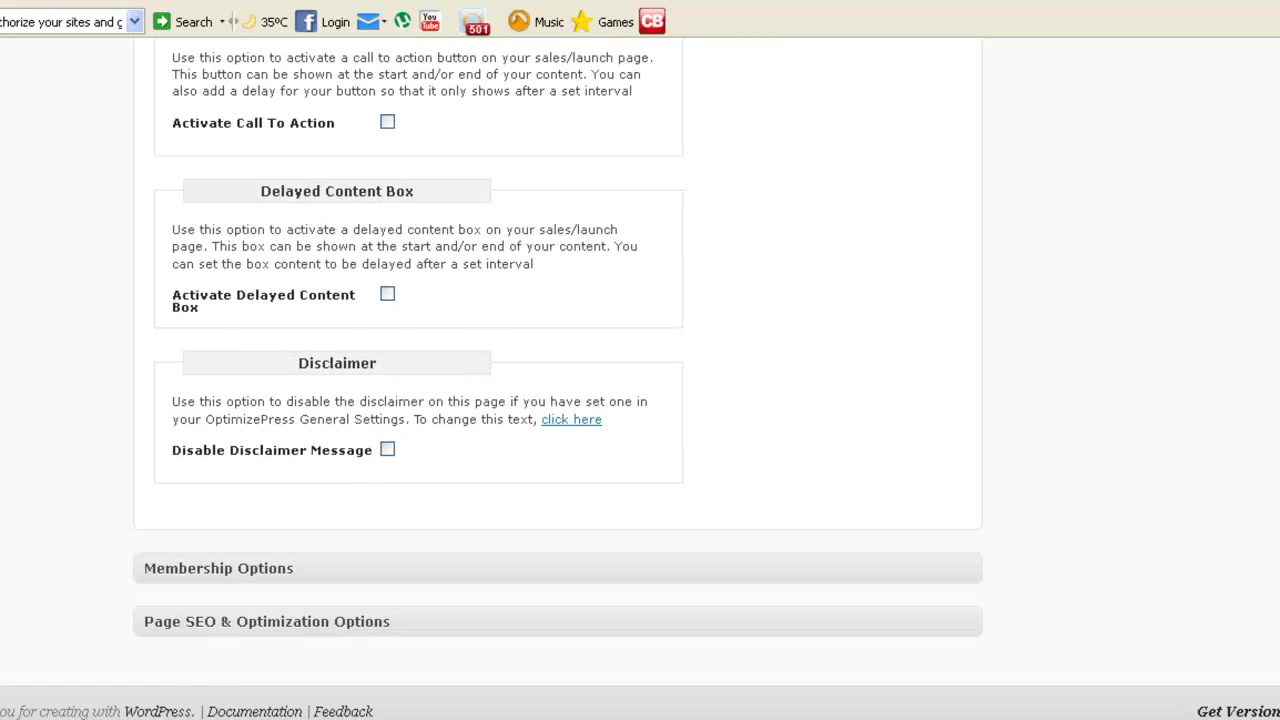
pyautogui.scroll(4, 418, 380)
pyautogui.scroll(20, 558, 380)
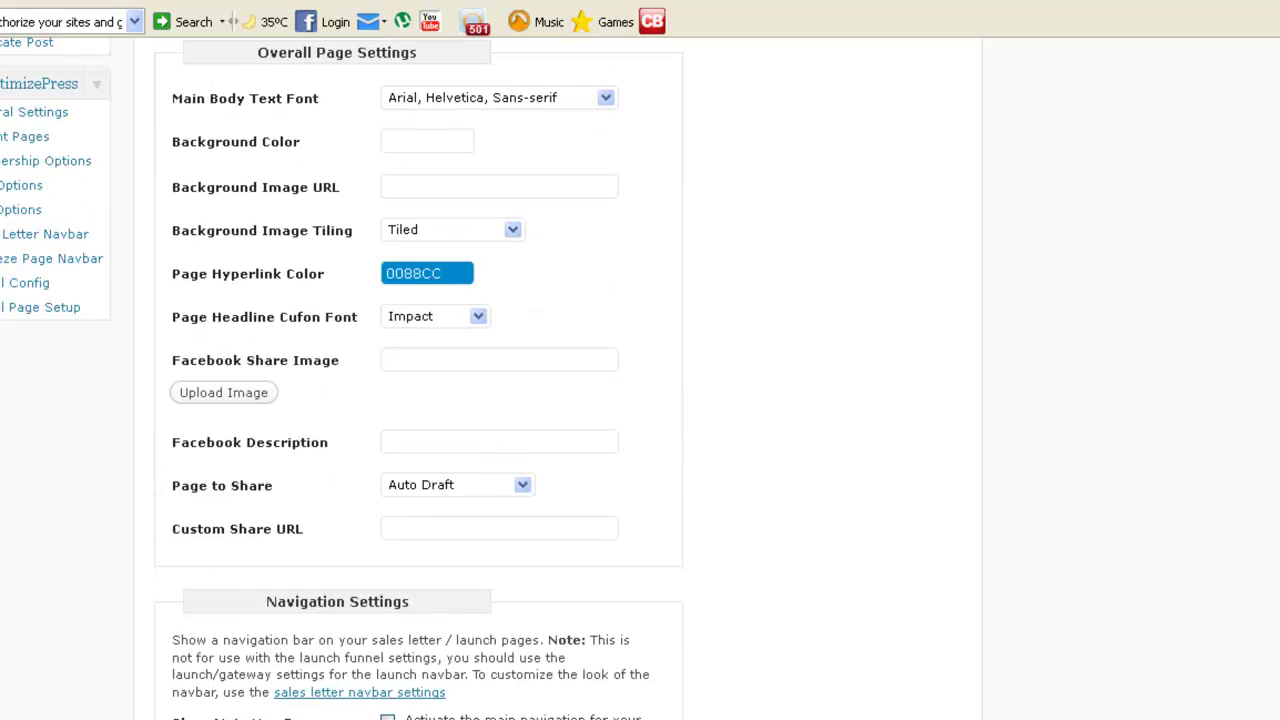
pyautogui.scroll(5, 558, 380)
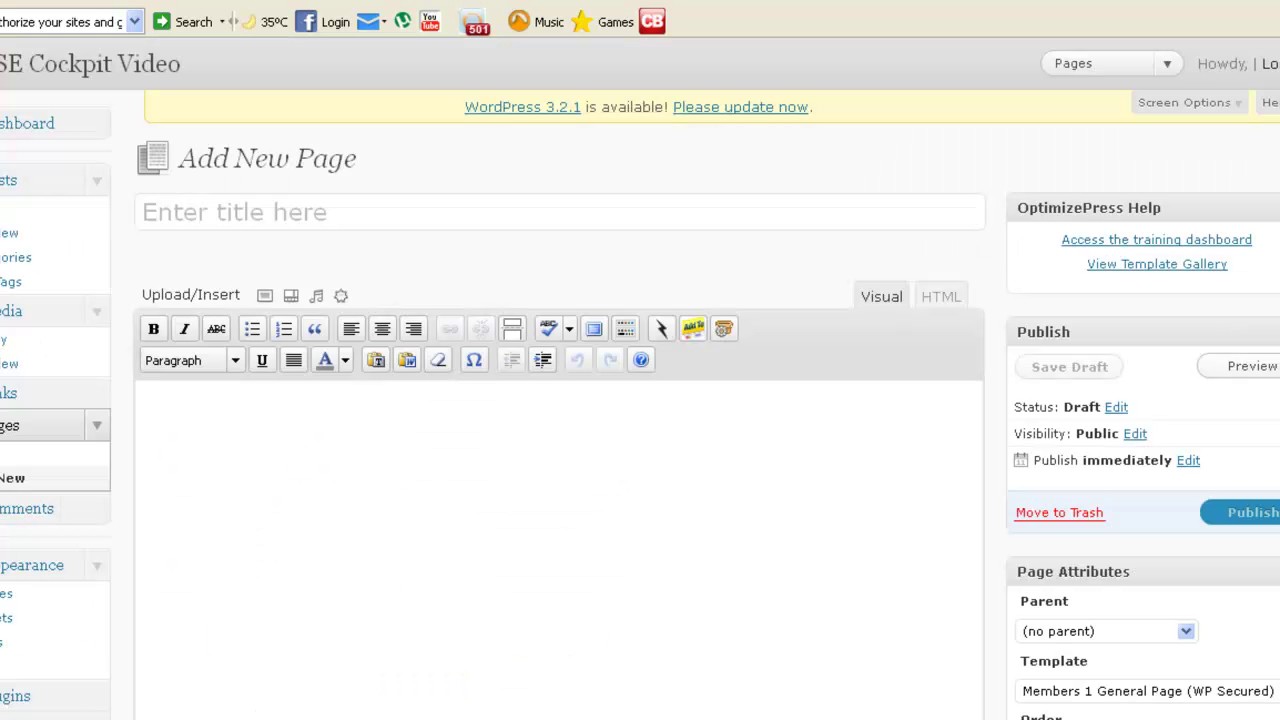
# Step: Review the OptimizePress custom shortcode styles, from line breaks and dividers to the column blocks, and close the list without inserting any
pyautogui.click(724, 330)
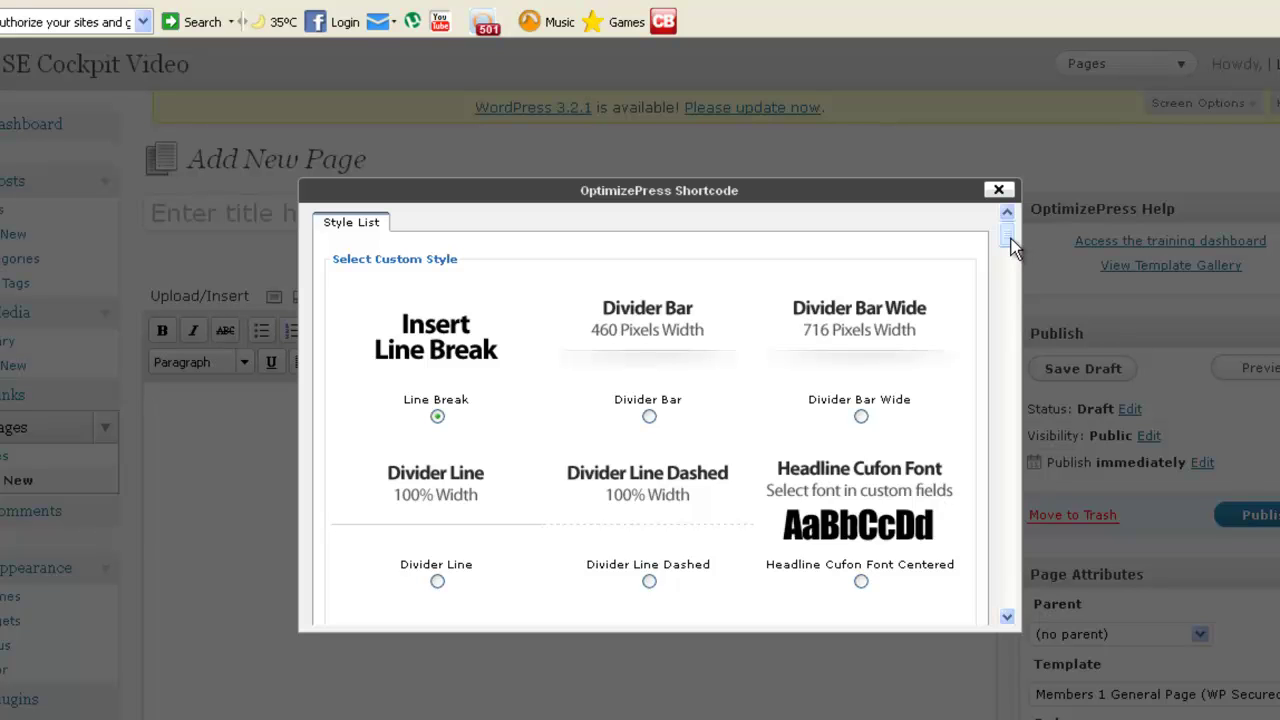
pyautogui.scroll(-5, 1006, 262)
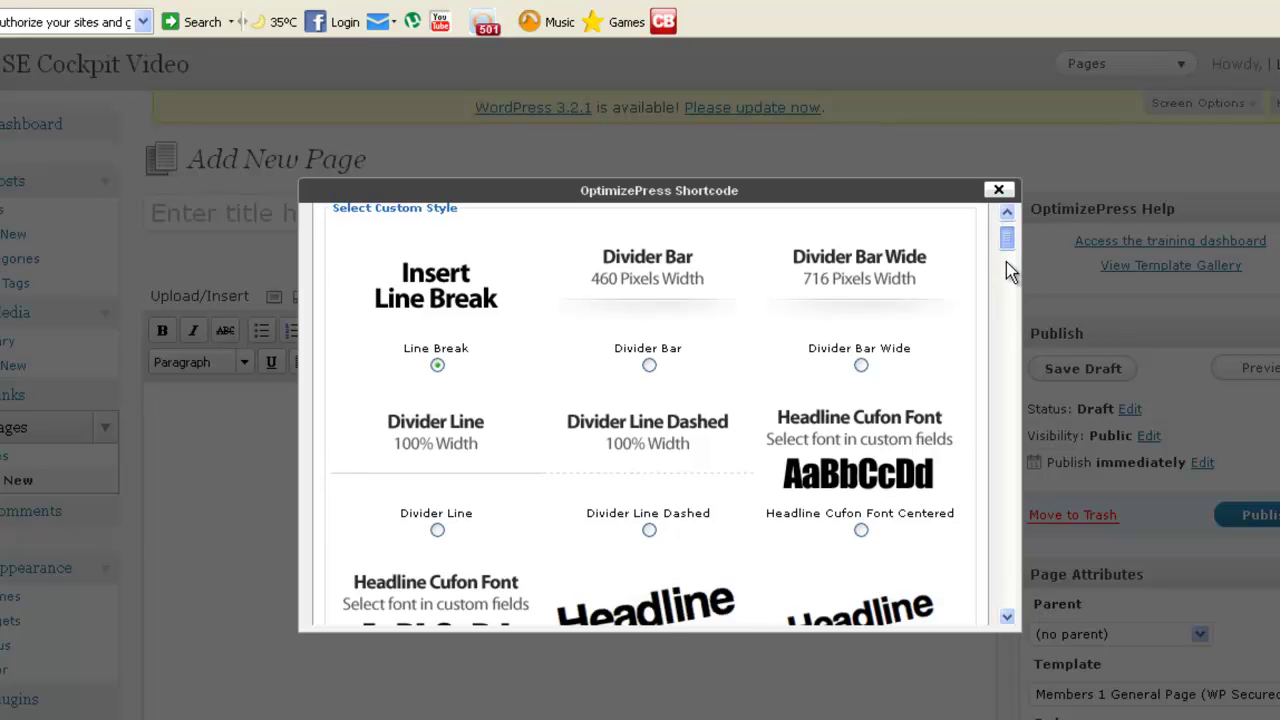
pyautogui.moveTo(1006, 268); pyautogui.dragTo(1006, 376)
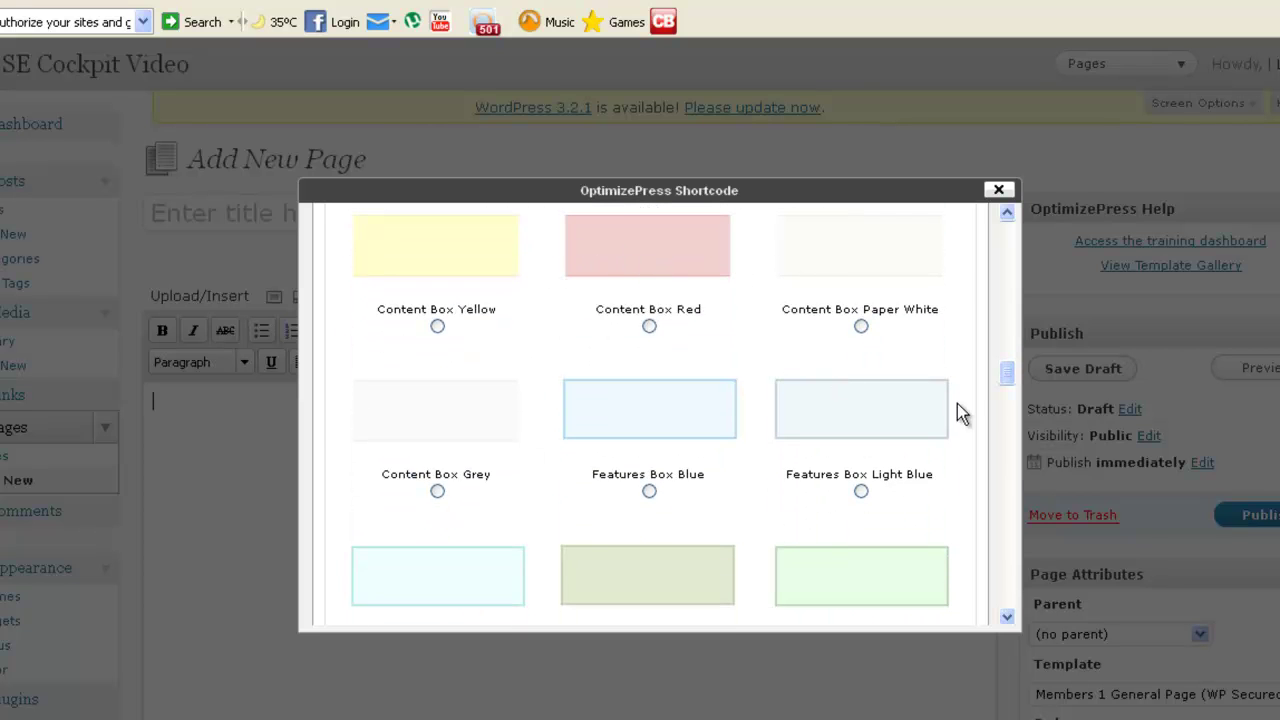
pyautogui.moveTo(1003, 372); pyautogui.dragTo(1002, 442)
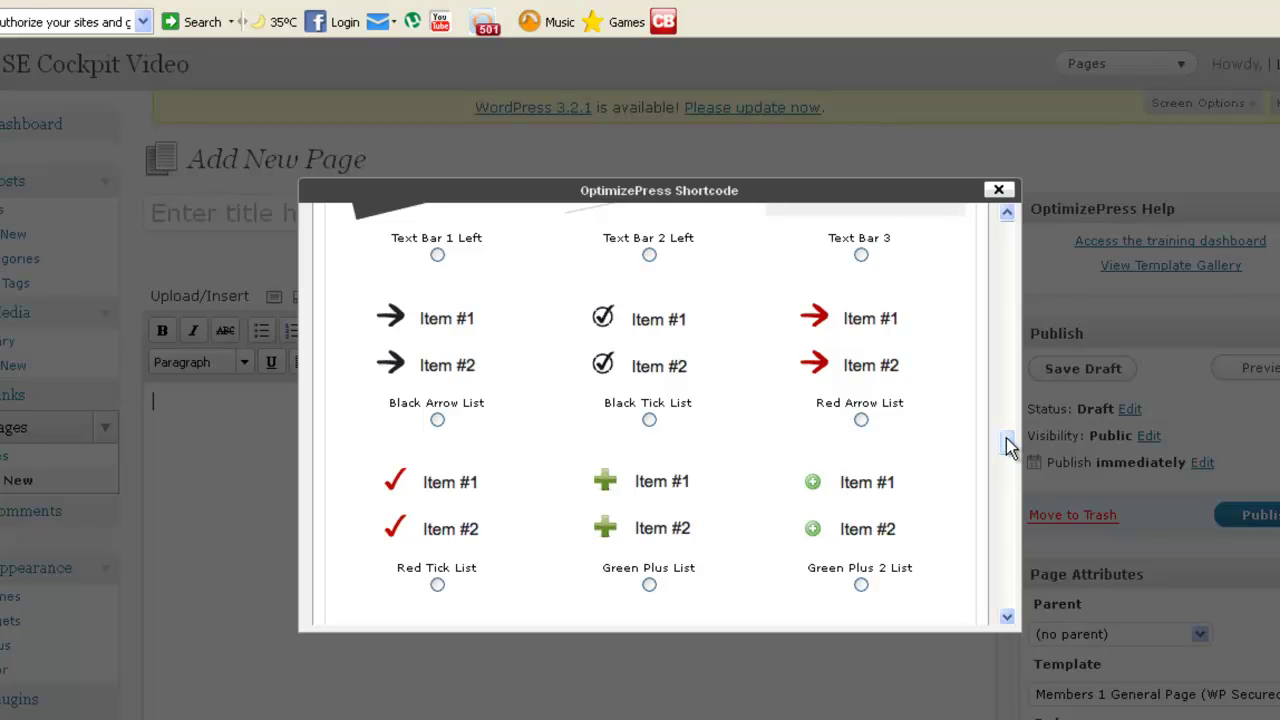
pyautogui.moveTo(1006, 446); pyautogui.dragTo(1006, 477)
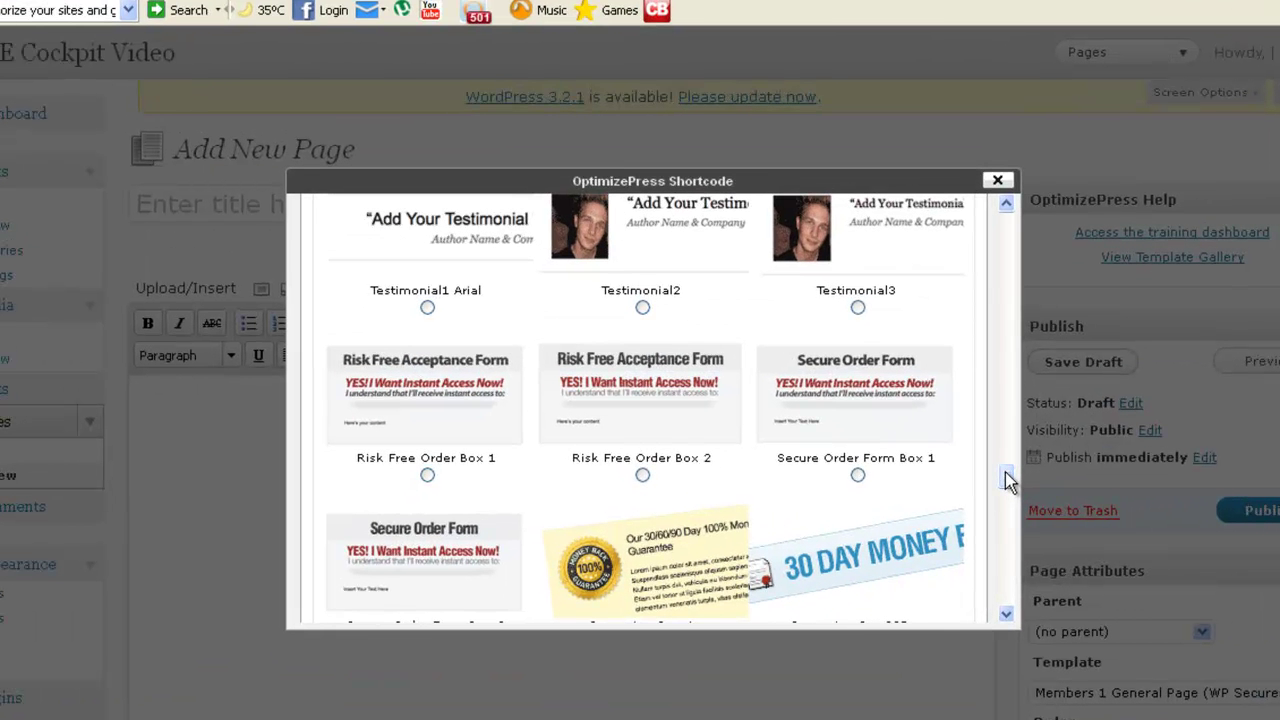
pyautogui.scroll(-2, 1005, 477)
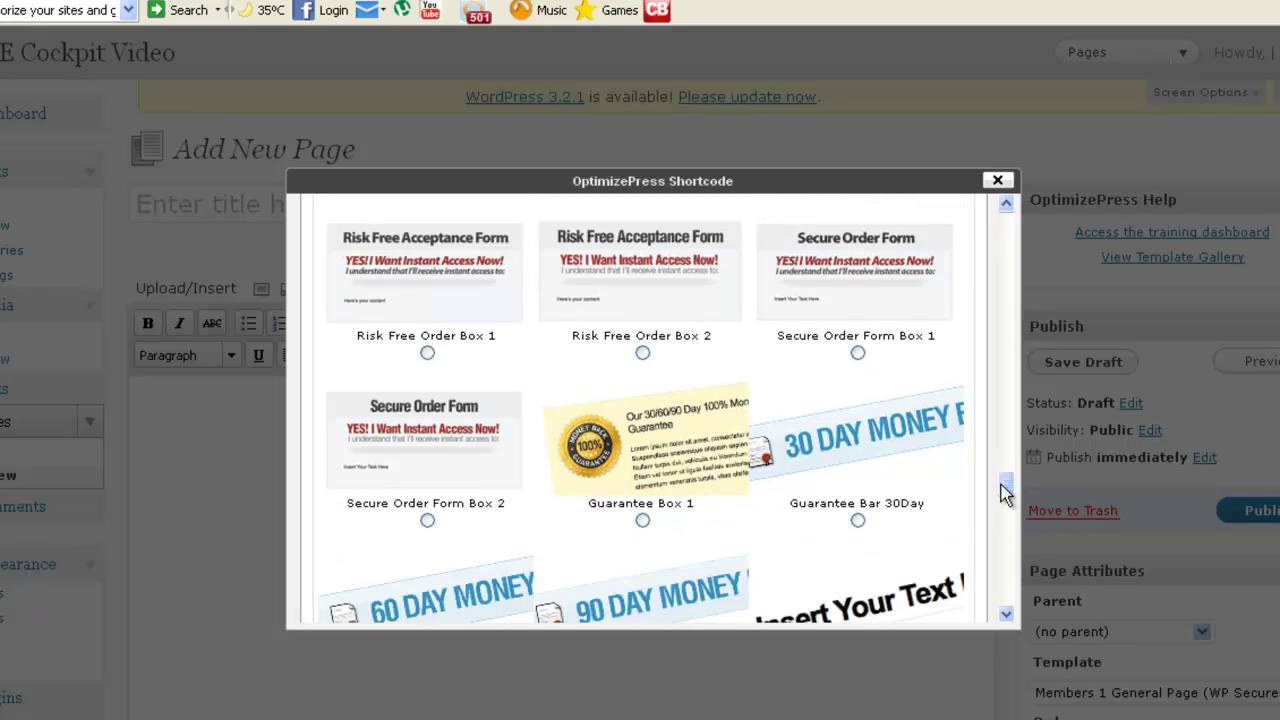
pyautogui.moveTo(1008, 490); pyautogui.dragTo(1010, 527)
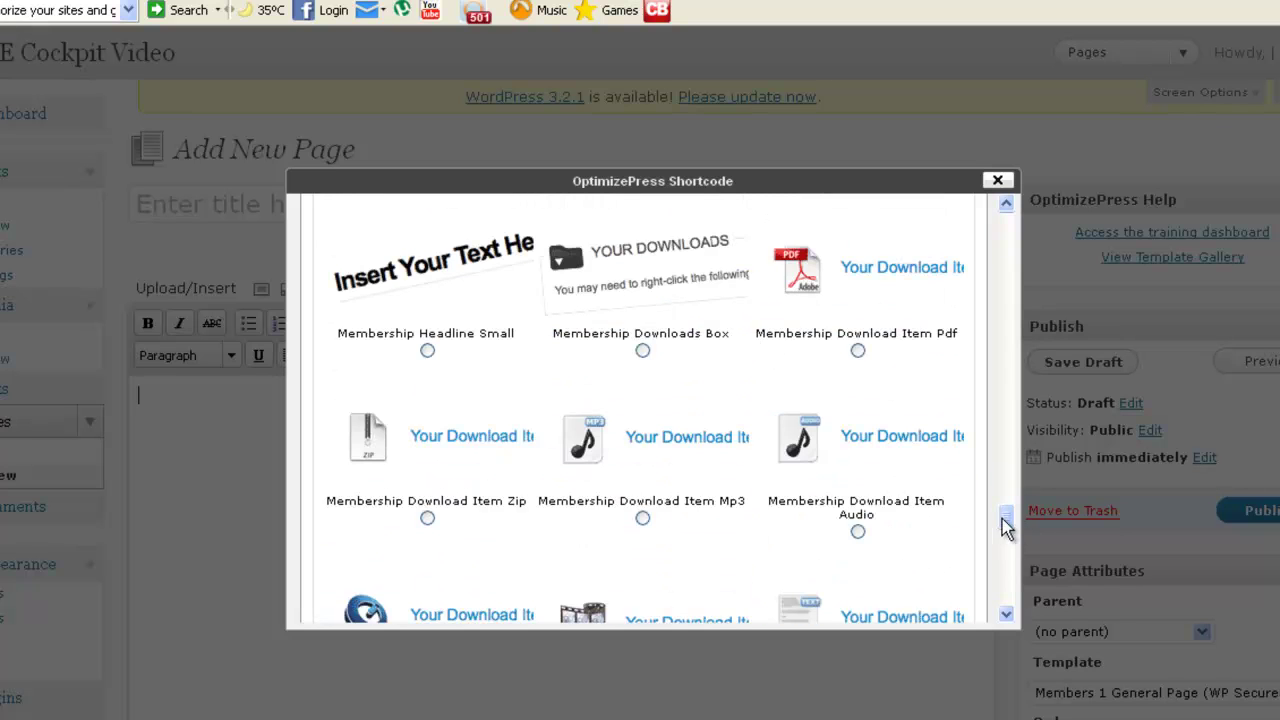
pyautogui.moveTo(1003, 531); pyautogui.dragTo(1004, 582)
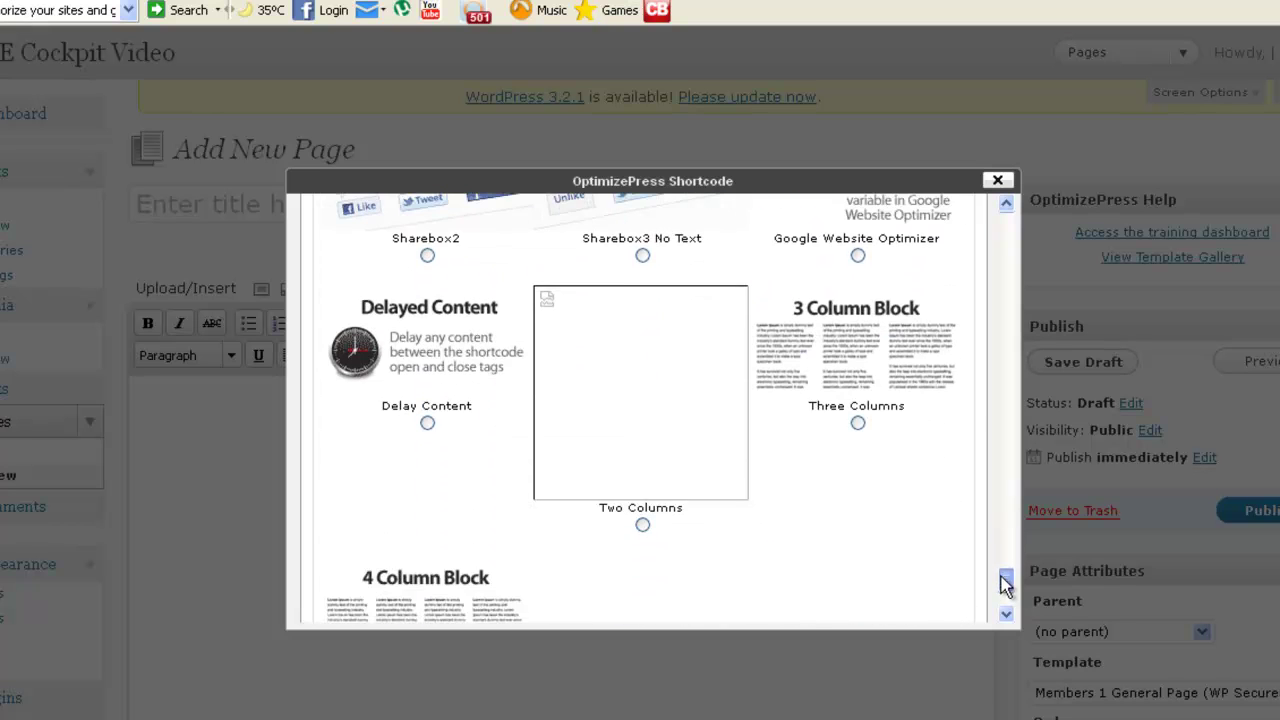
pyautogui.click(996, 183)
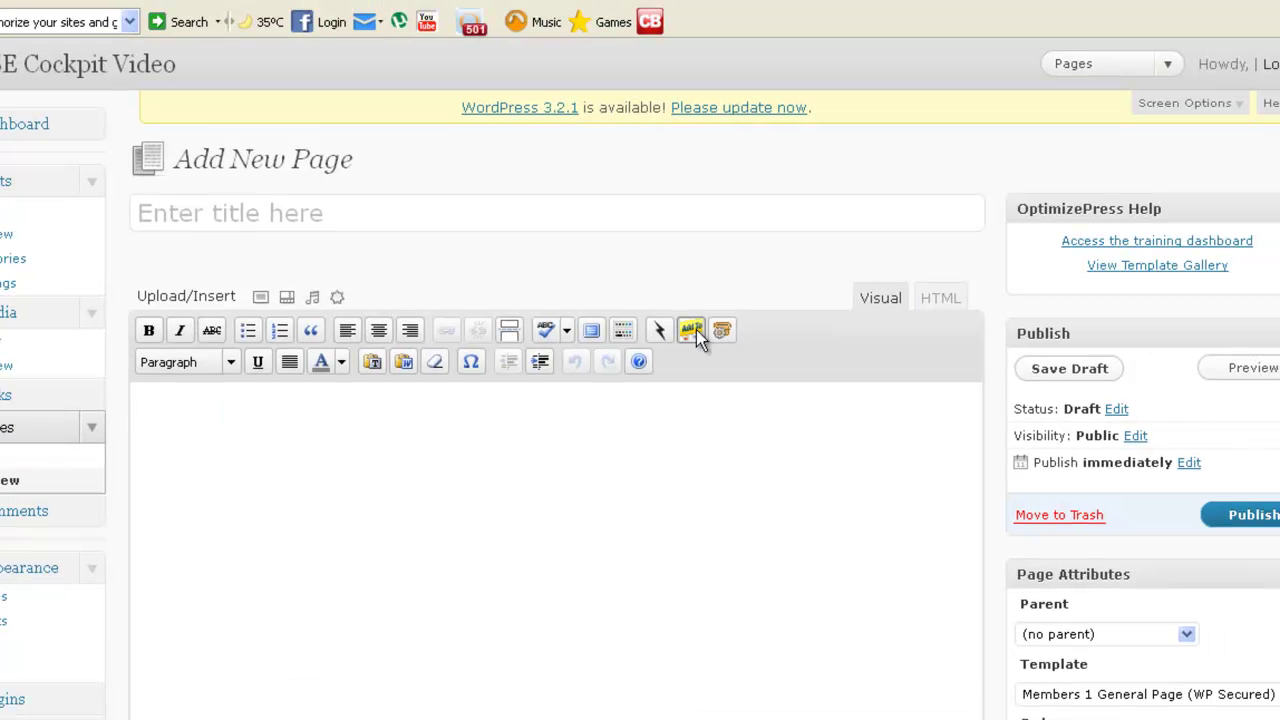
# Step: Insert the yellow "Yes! Let Me In Now" button shortcode from the OptimizePress button styles into the new page's content
pyautogui.click(696, 330)
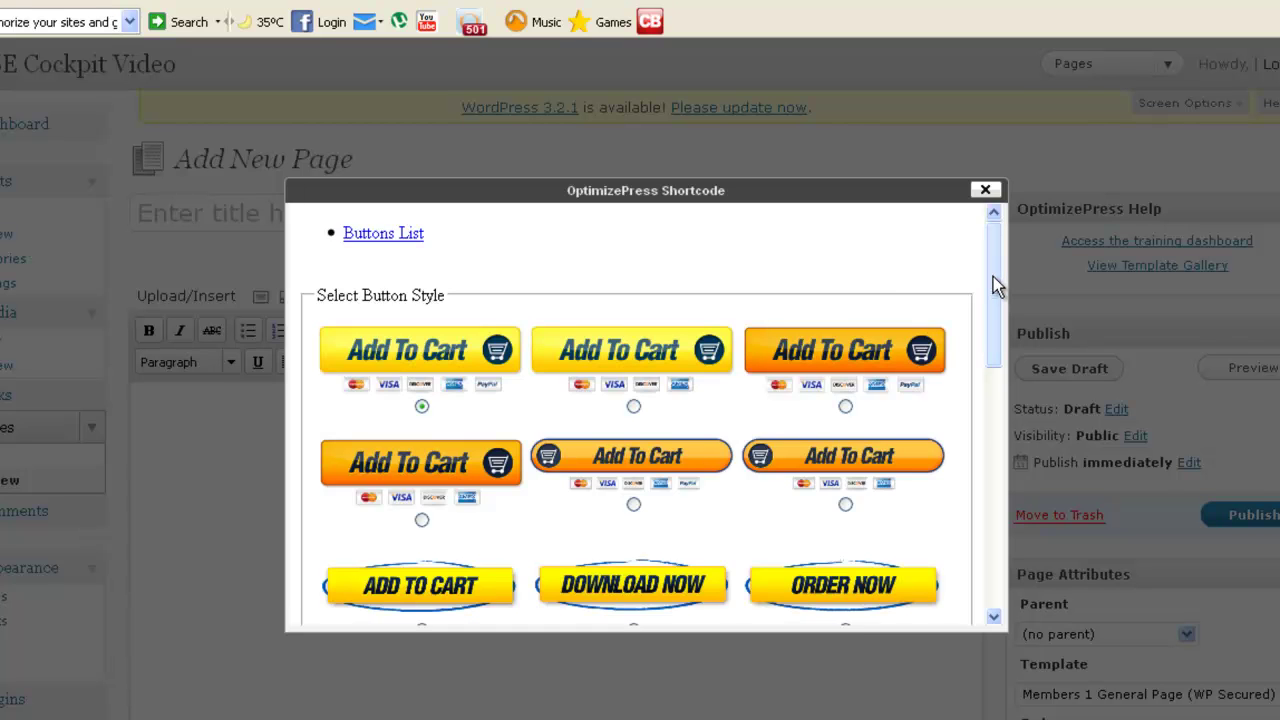
pyautogui.moveTo(993, 276); pyautogui.dragTo(995, 415)
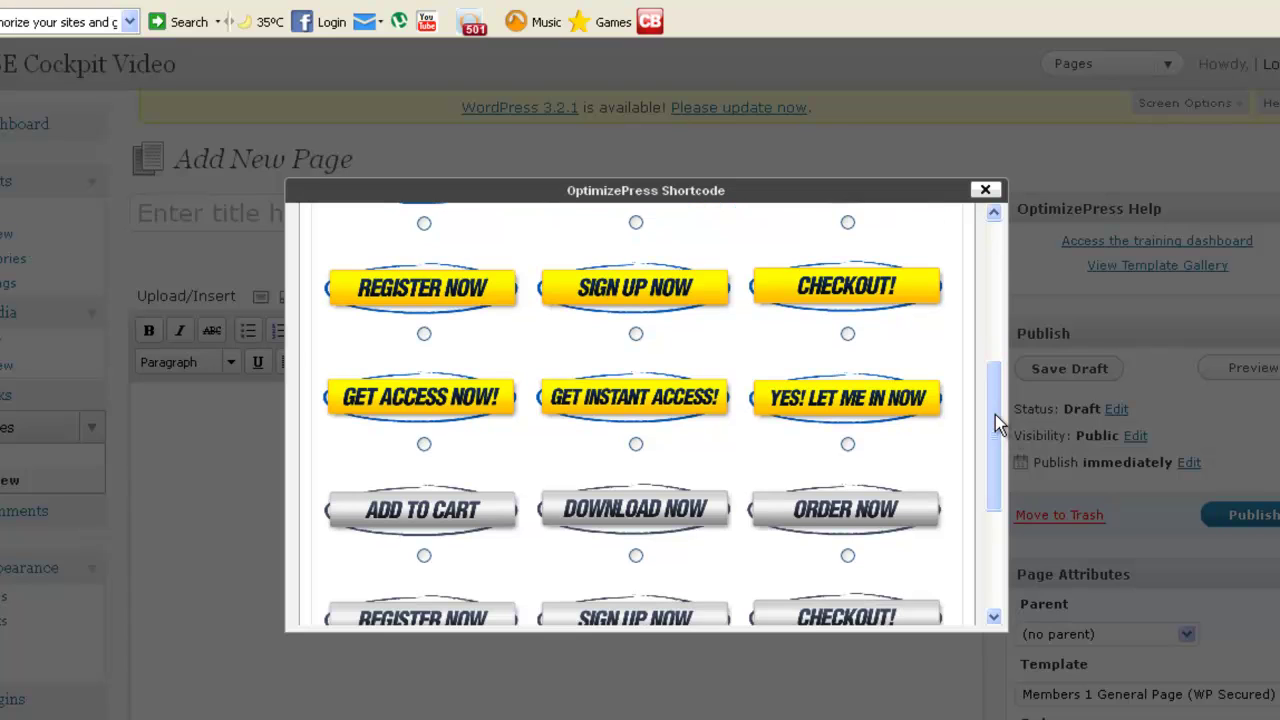
pyautogui.click(848, 444)
pyautogui.click(994, 616)
pyautogui.click(994, 616)
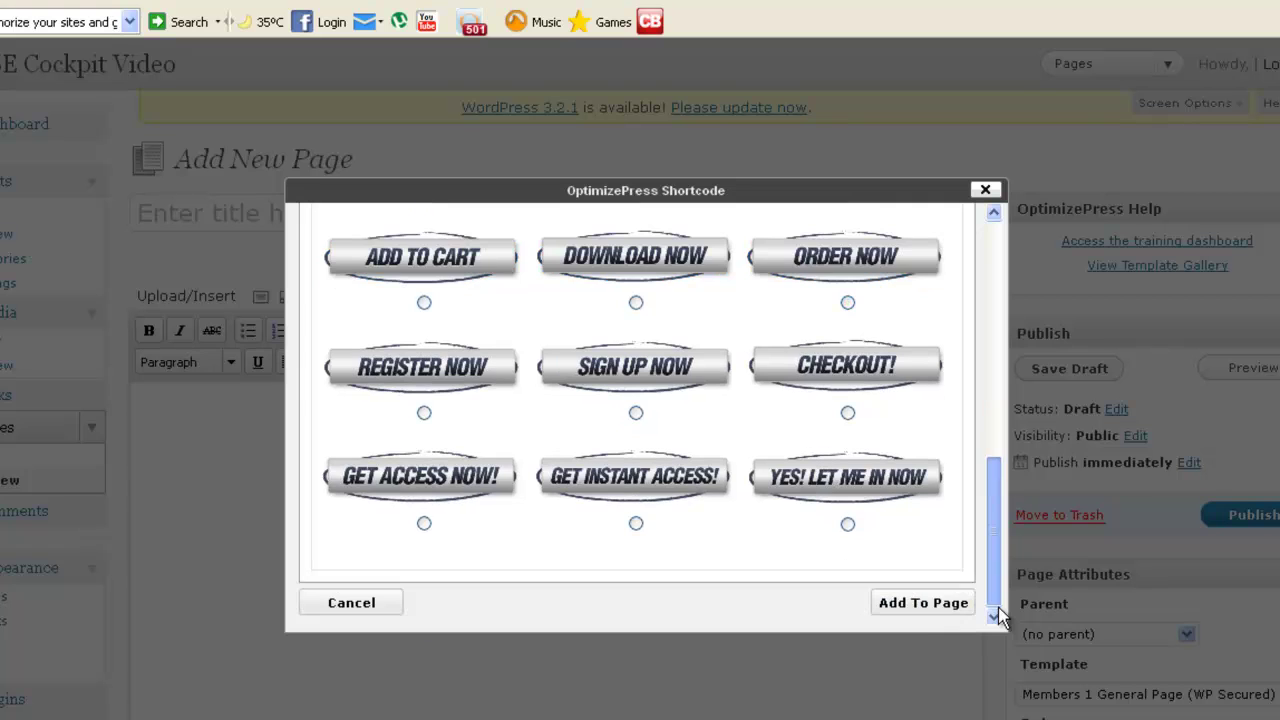
pyautogui.click(922, 603)
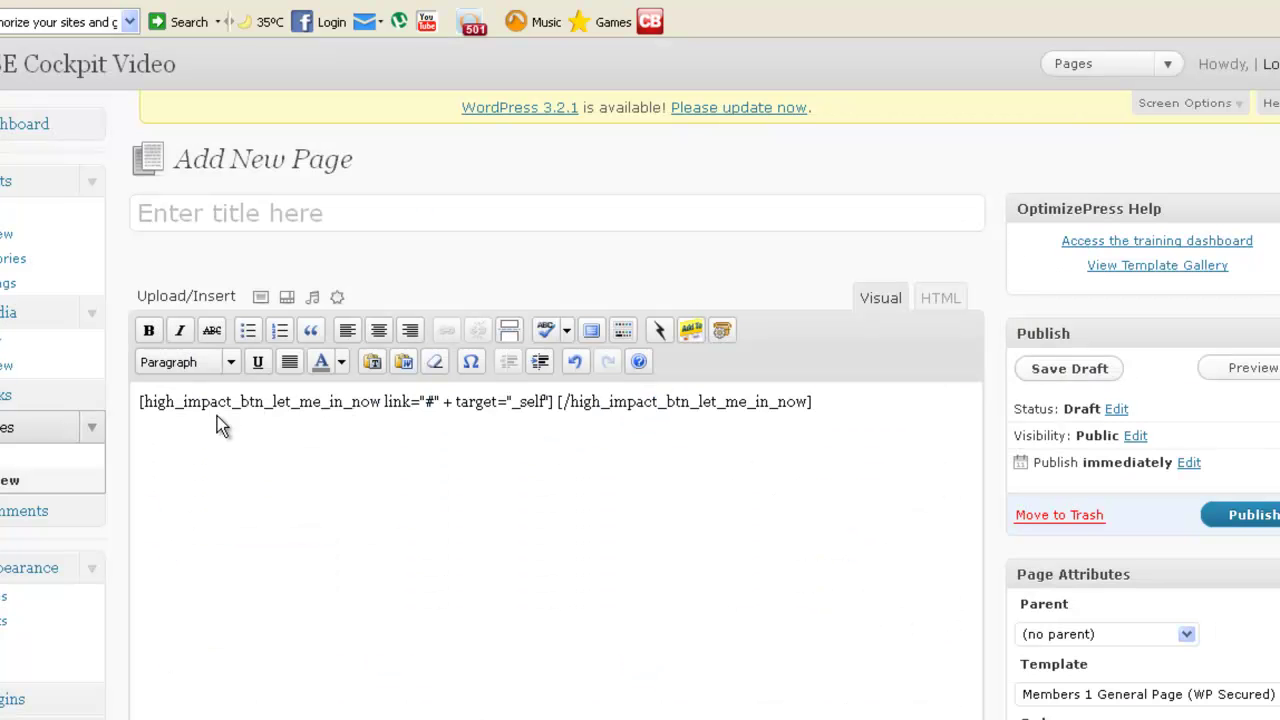
pyautogui.moveTo(373, 399); pyautogui.dragTo(827, 405)
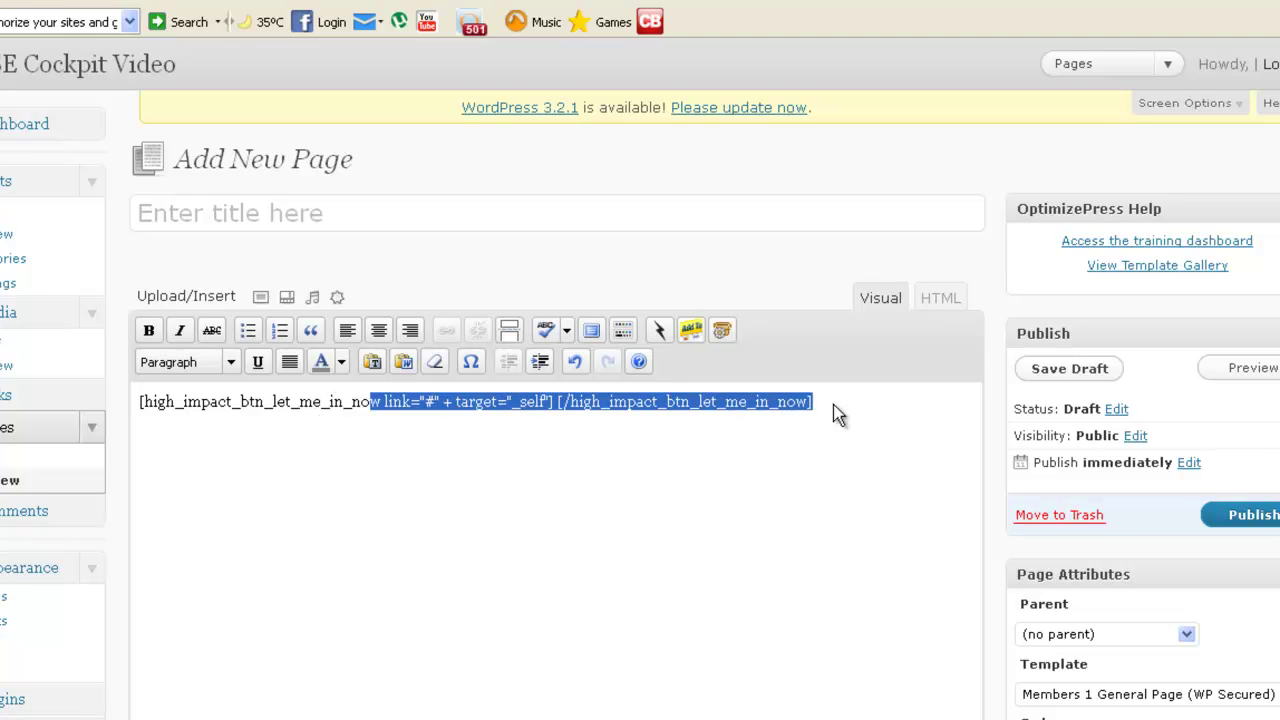
pyautogui.click(759, 398)
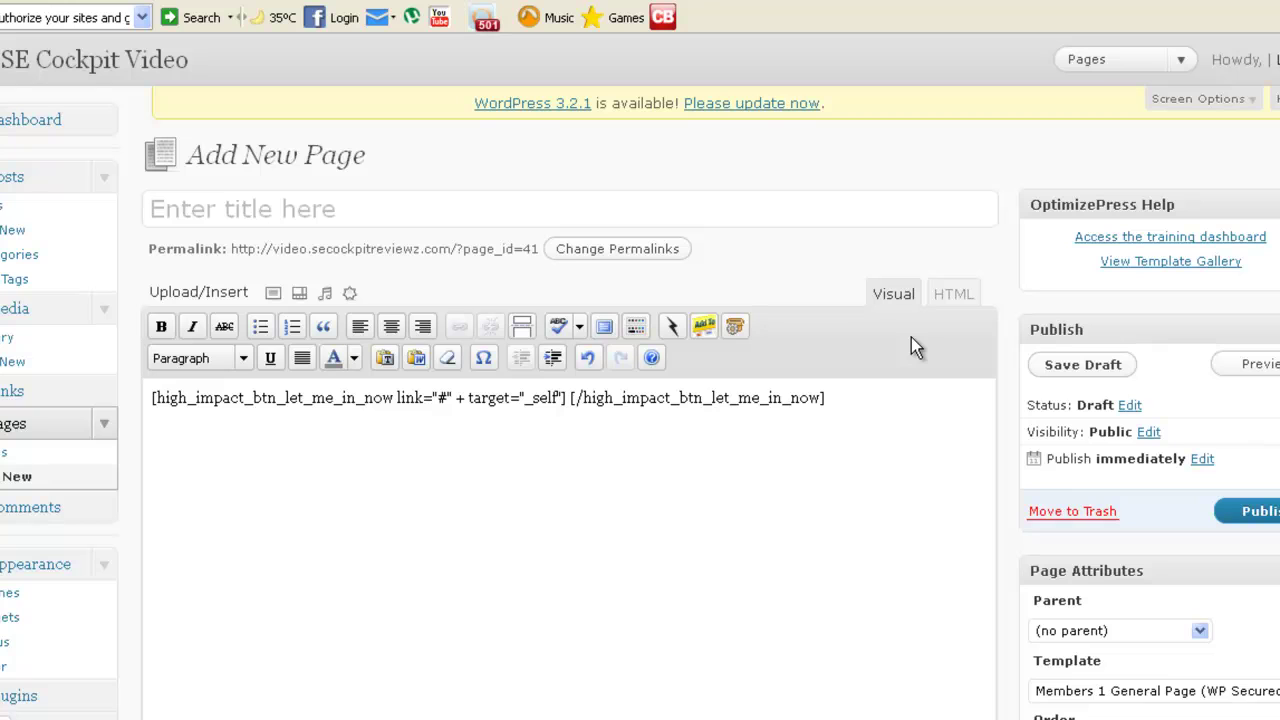